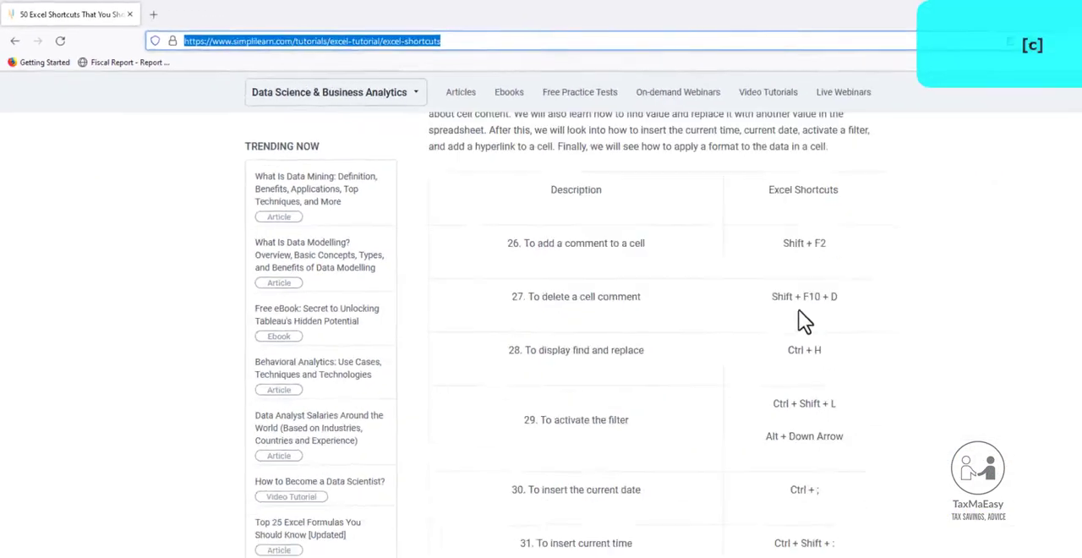
Look through the Excel shortcuts article, examining its shortcut tables, pictures and other page content.
scroll(725, 287, up, 4)
scroll(724, 284, up, 15)
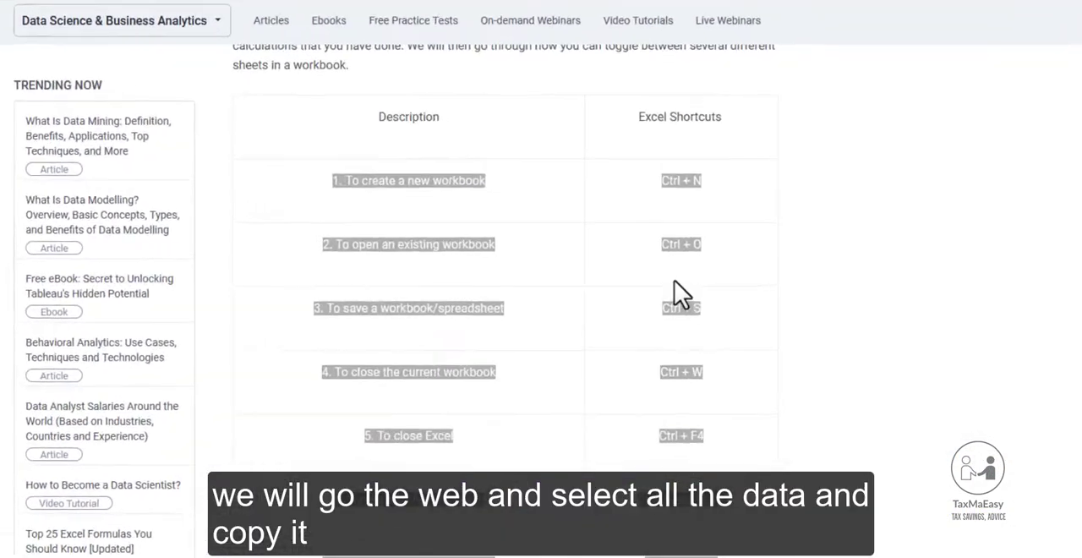
scroll(655, 317, up, 15)
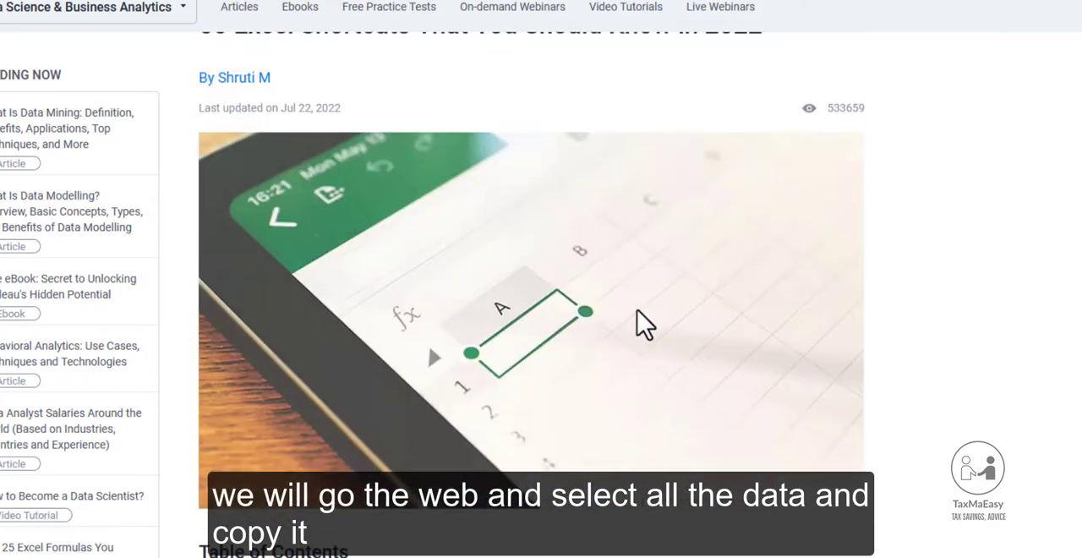
scroll(639, 327, down, 20)
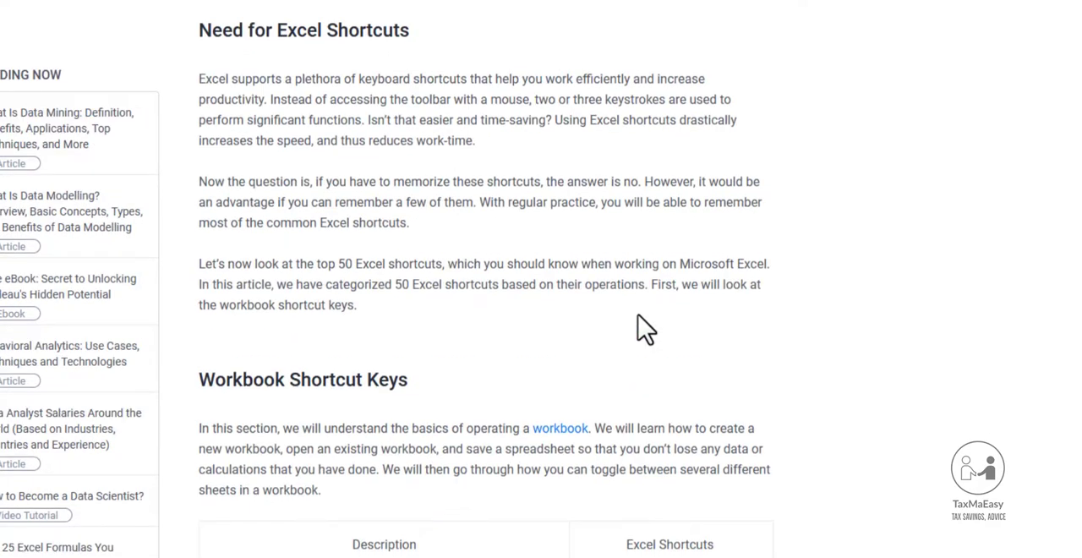
scroll(639, 327, down, 15)
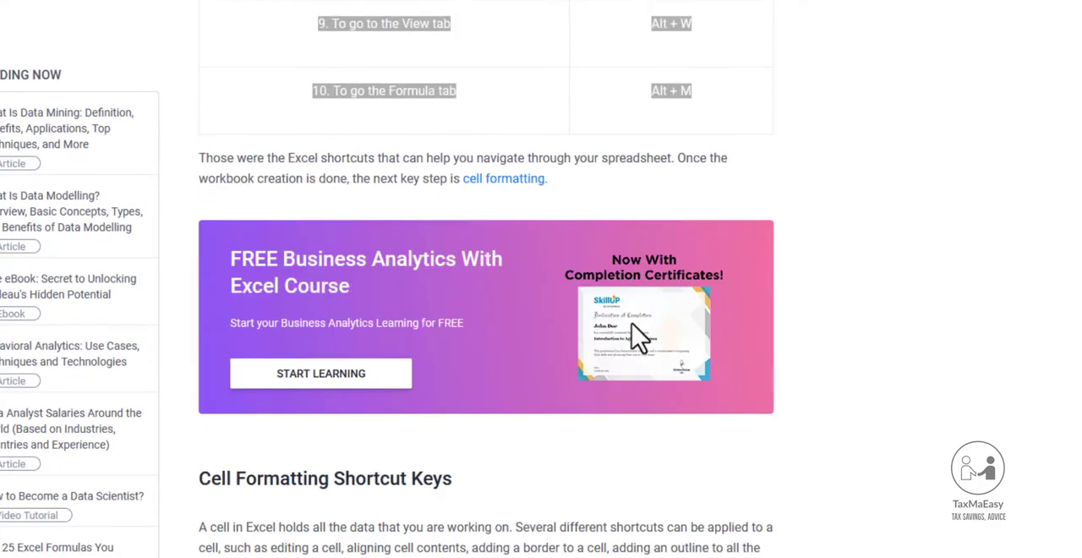
scroll(640, 341, down, 20)
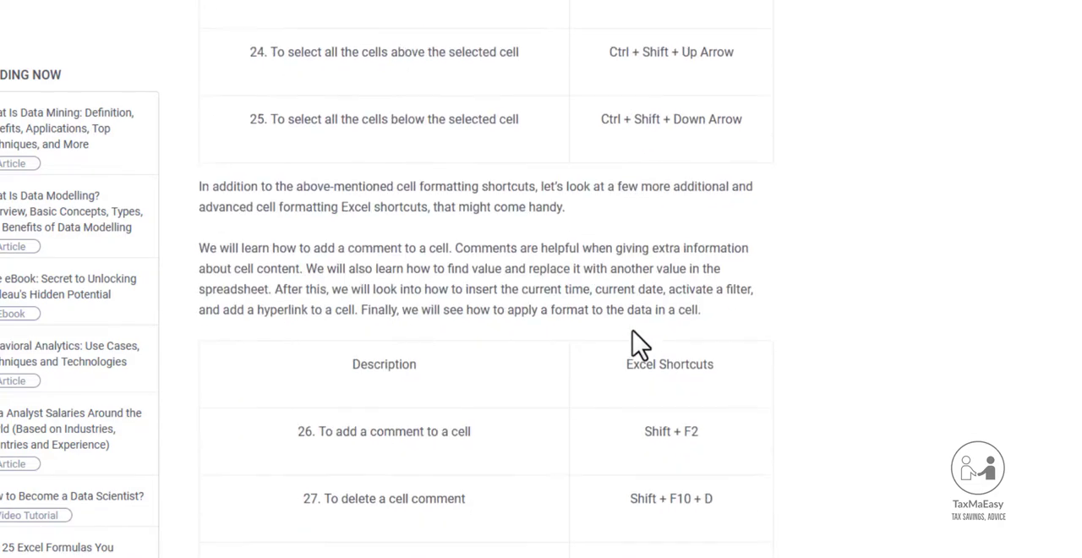
scroll(639, 342, down, 20)
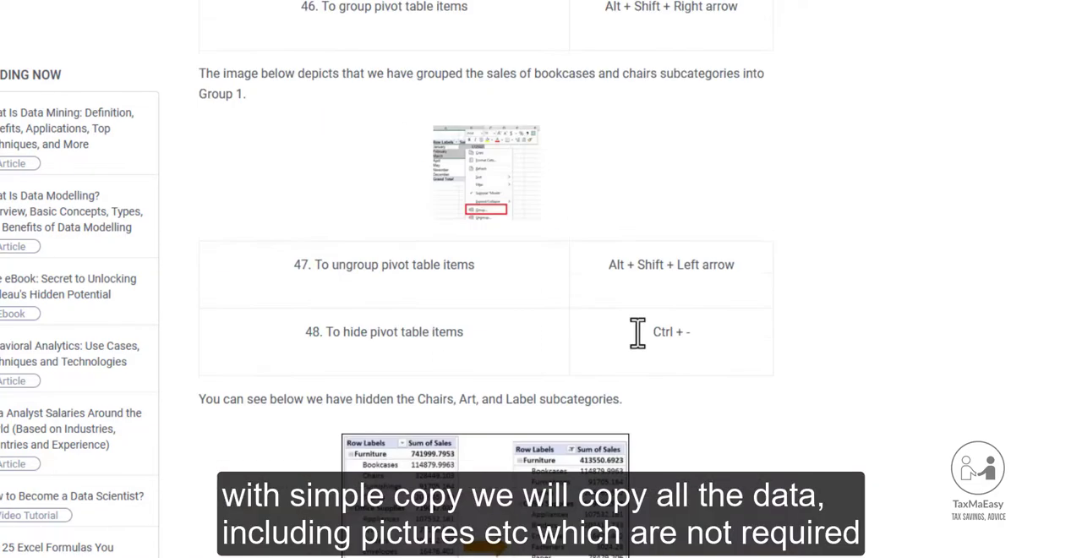
scroll(640, 345, down, 20)
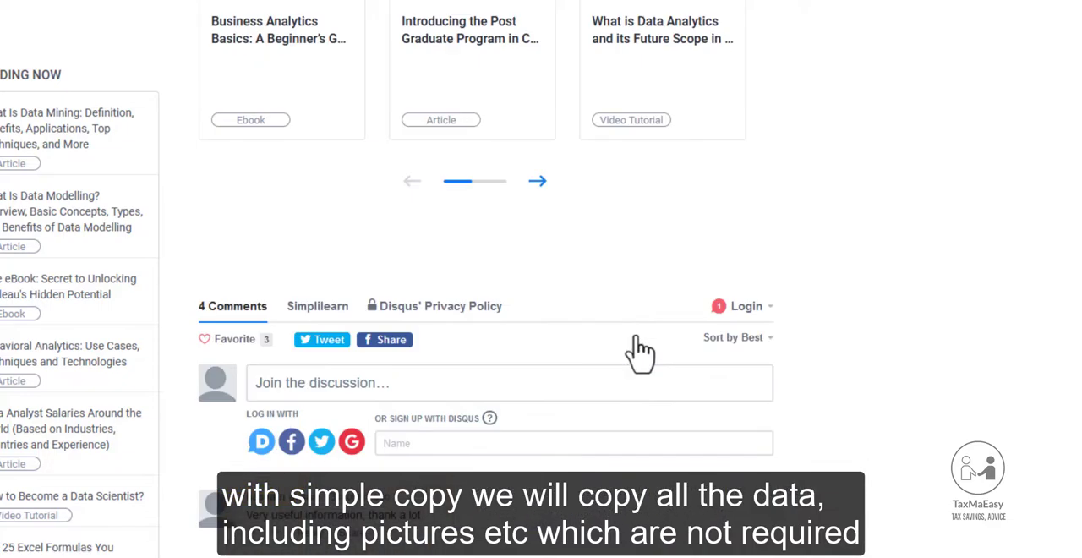
scroll(639, 351, up, 20)
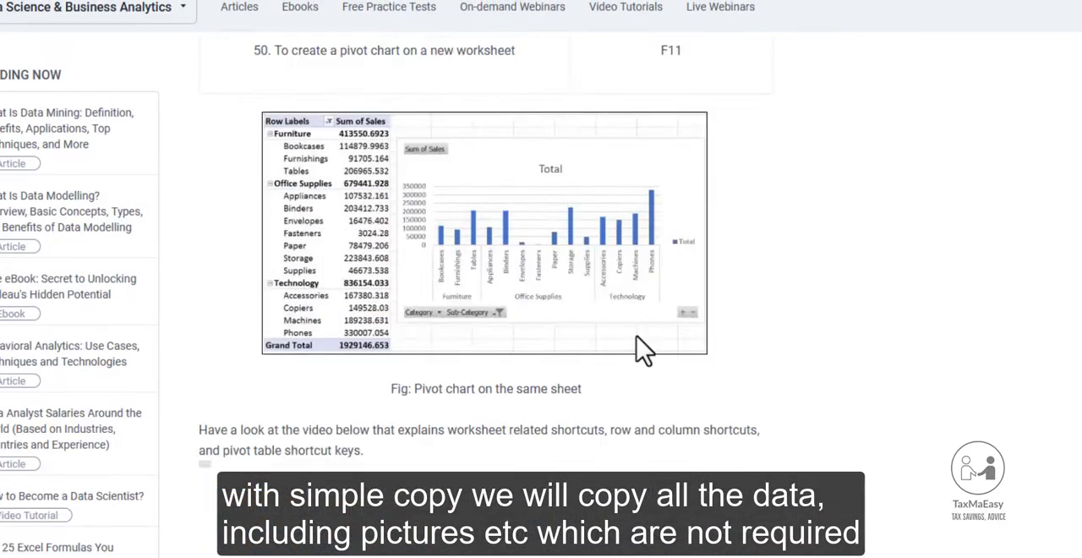
Copy the entire content of the web page, switch to Excel and create a blank workbook.
key(ctrl+a)
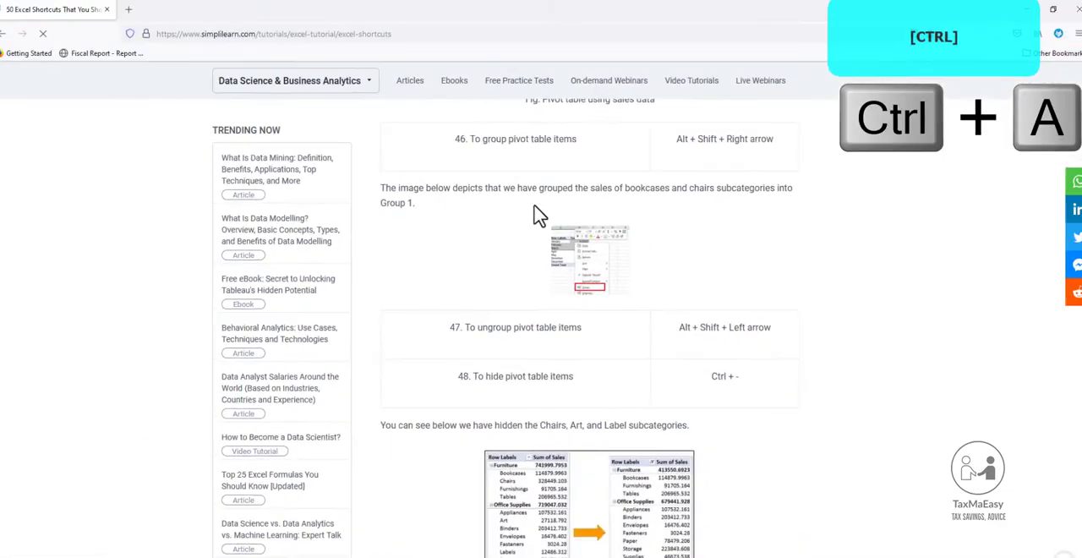
key(ctrl+c)
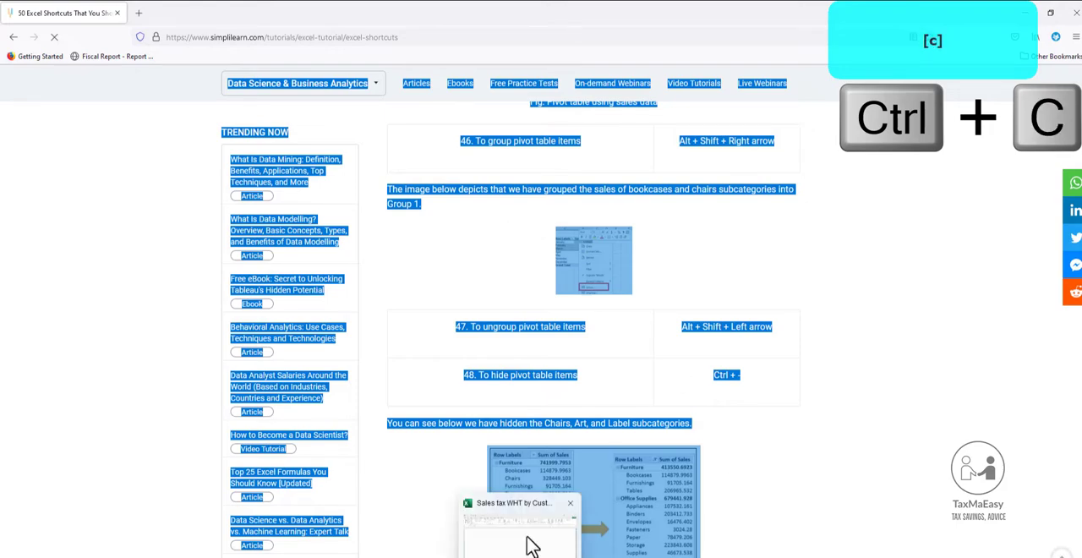
click(529, 545)
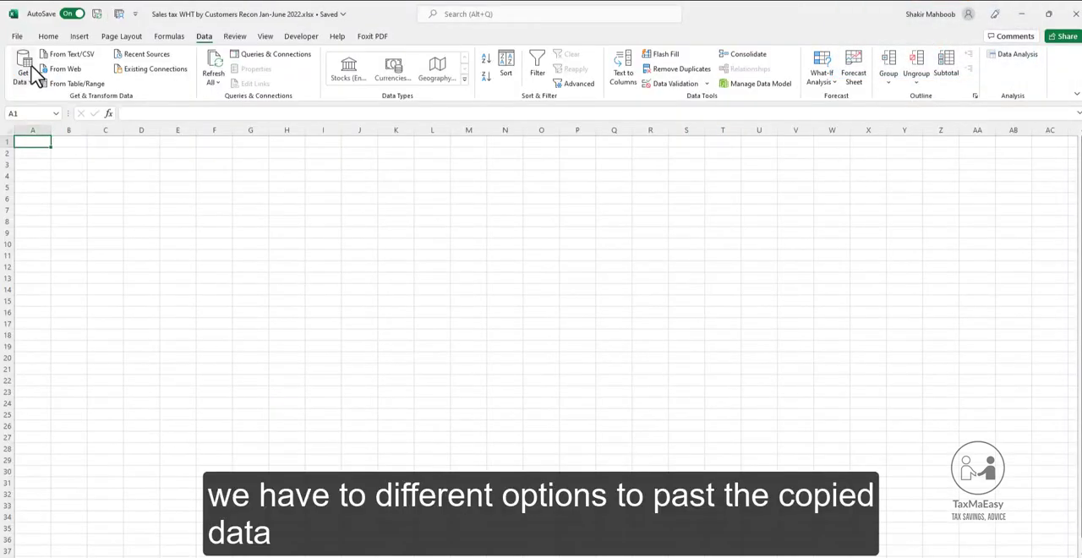
click(19, 39)
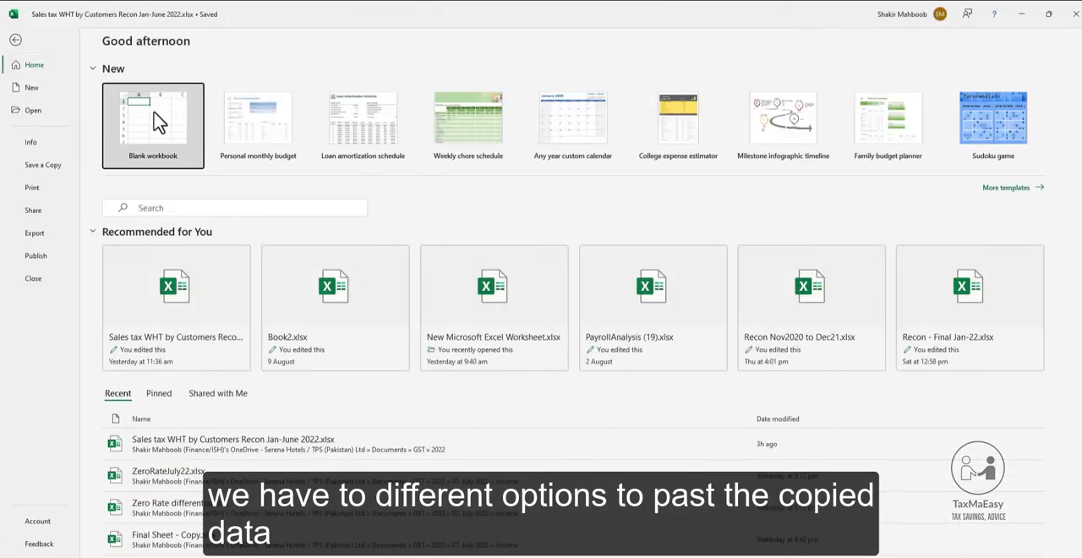
click(157, 126)
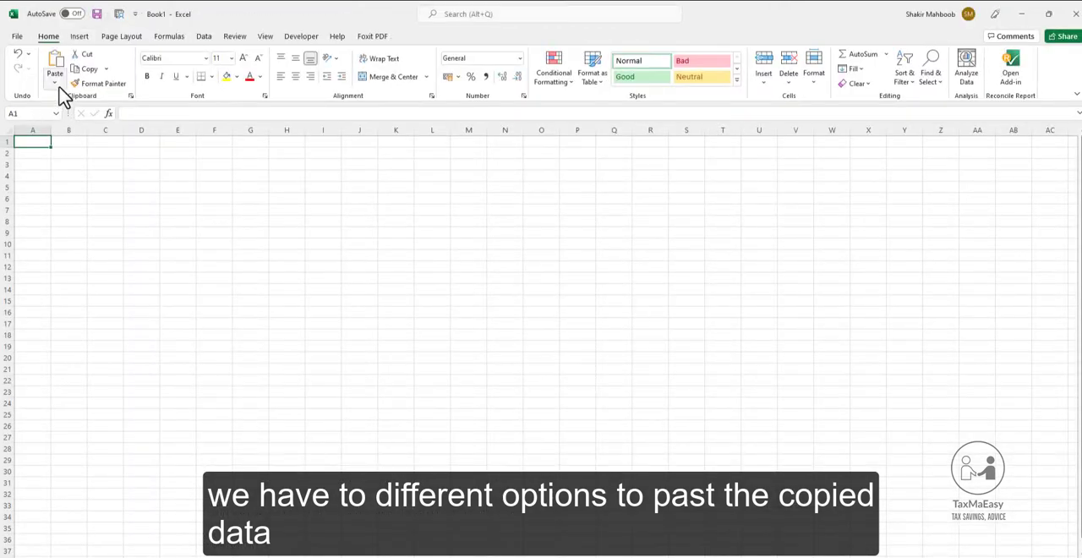
Try pasting the copied page from cell A1 with its source formatting, look through the result and undo the paste.
click(55, 82)
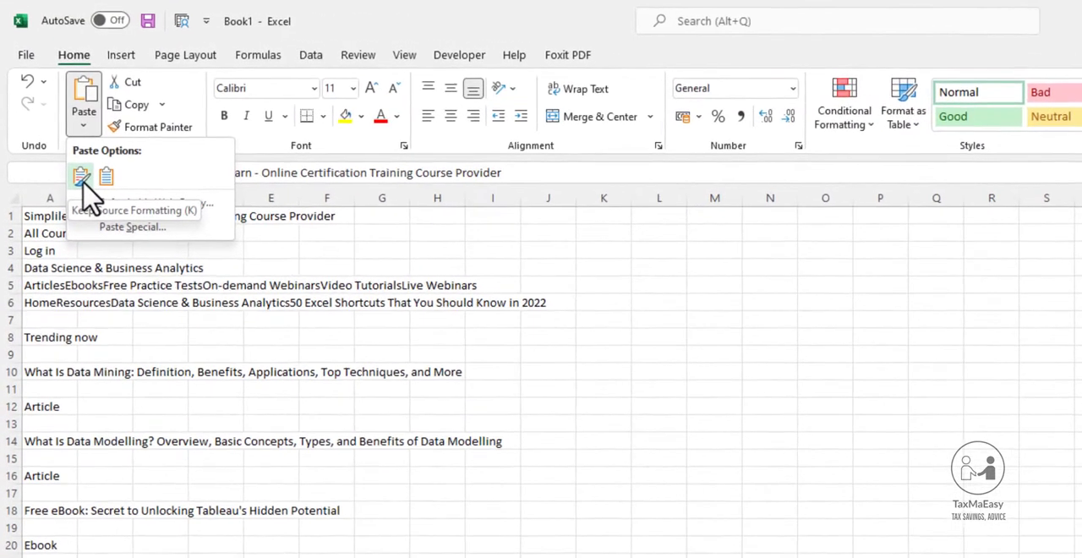
click(54, 118)
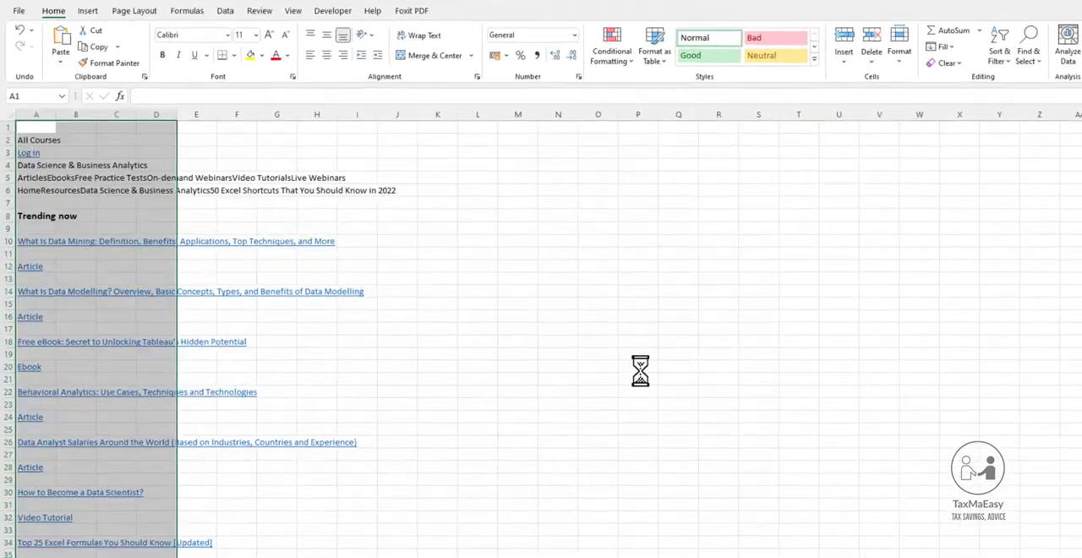
scroll(591, 365, down, 7)
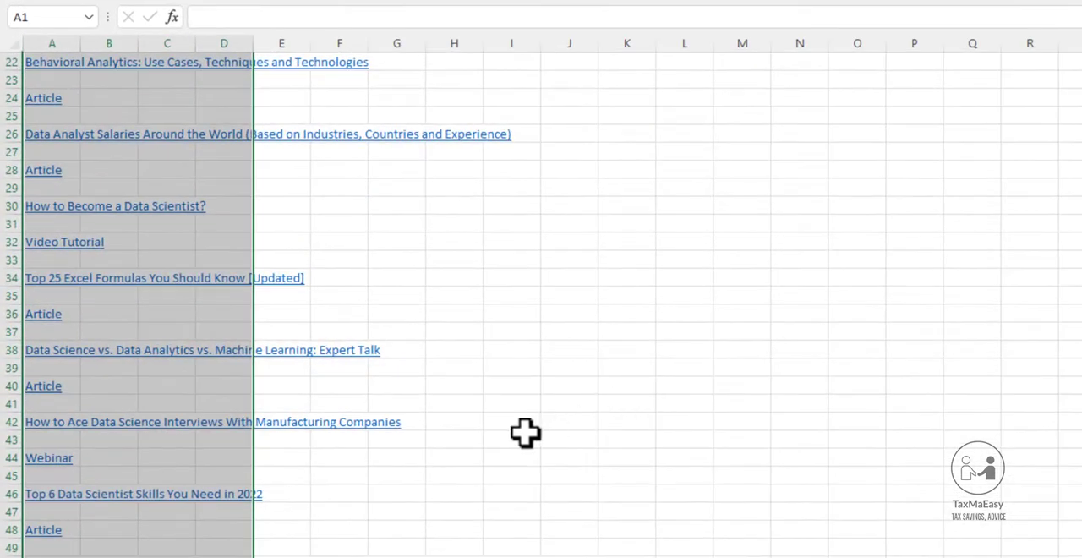
scroll(325, 376, down, 7)
scroll(494, 434, down, 10)
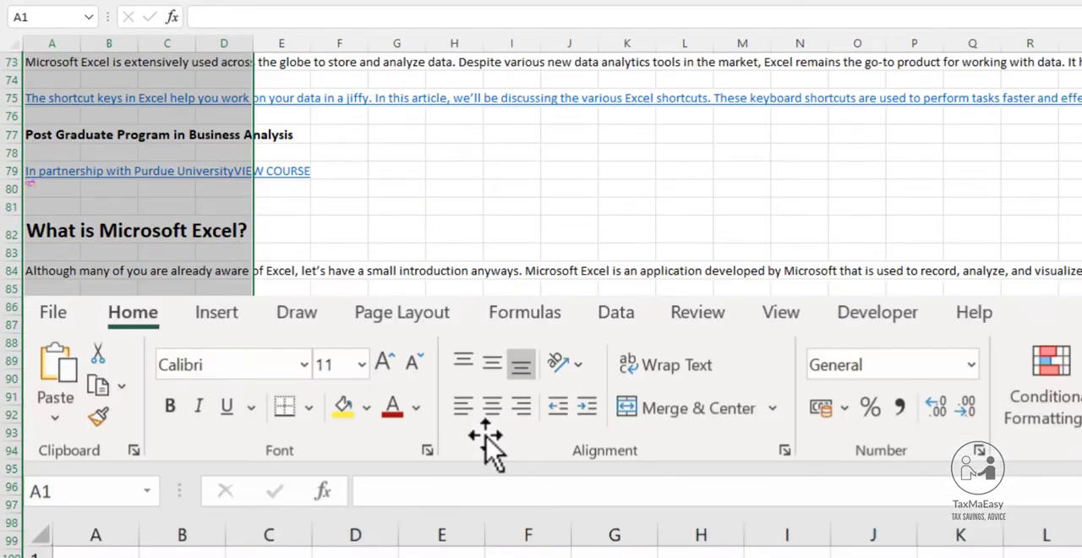
key(ctrl+z)
scroll(487, 440, up, 20)
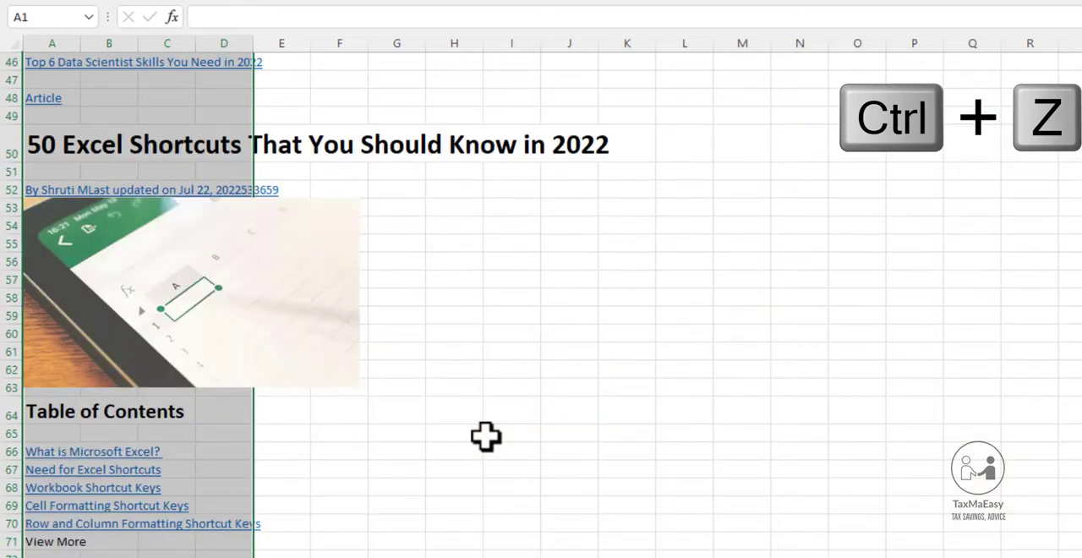
scroll(486, 436, up, 1)
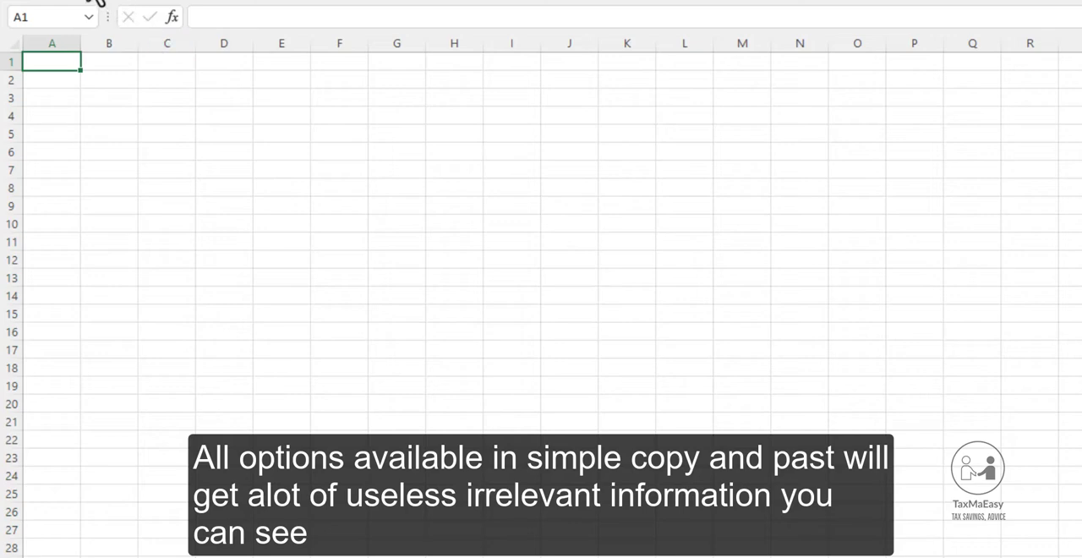
Try pasting the copied page from cell A1 with Match Destination Formatting and examine the pasted rows down to the end.
click(87, 107)
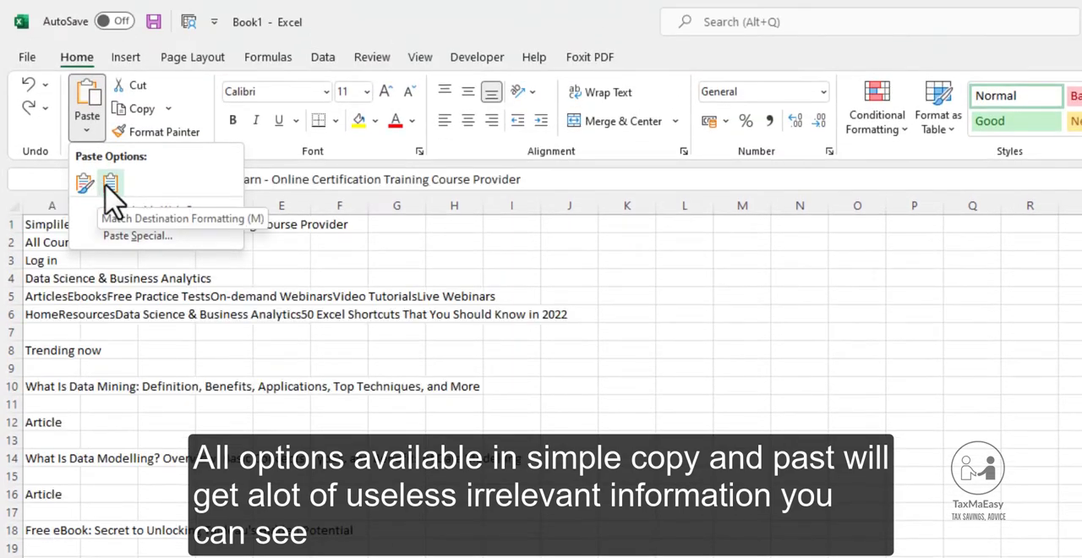
click(109, 183)
scroll(279, 405, down, 14)
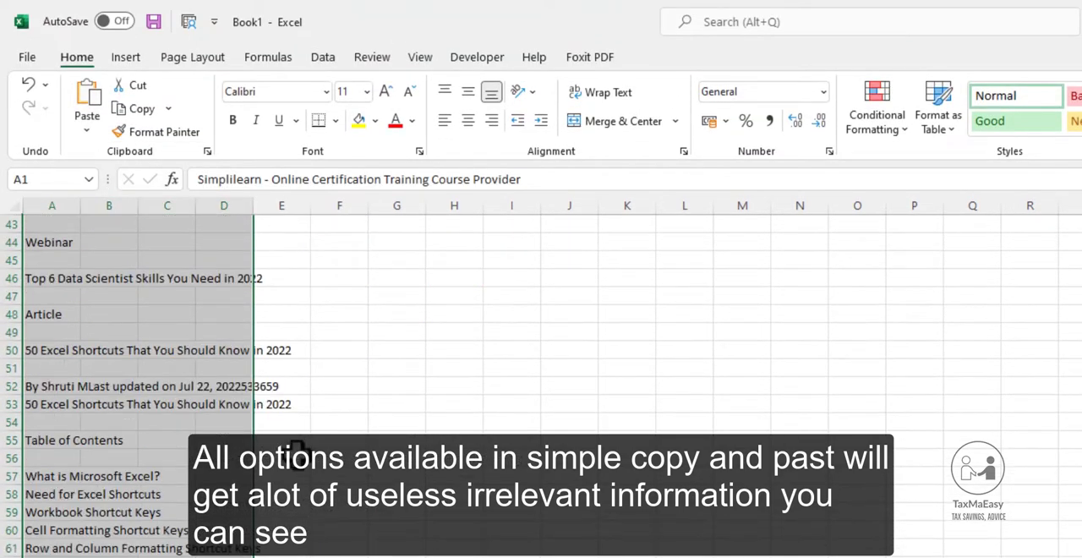
scroll(294, 448, down, 13)
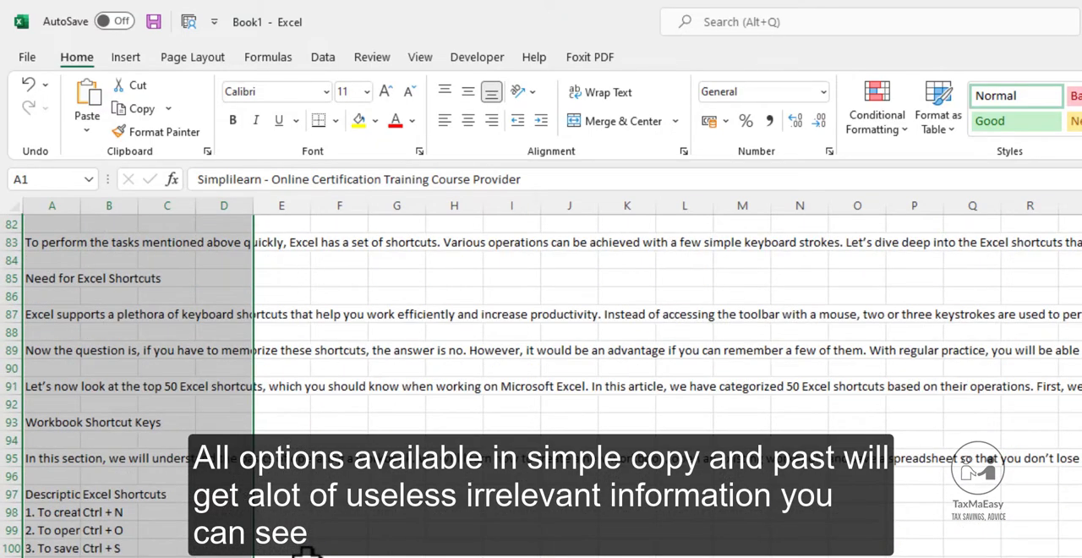
scroll(303, 551, down, 20)
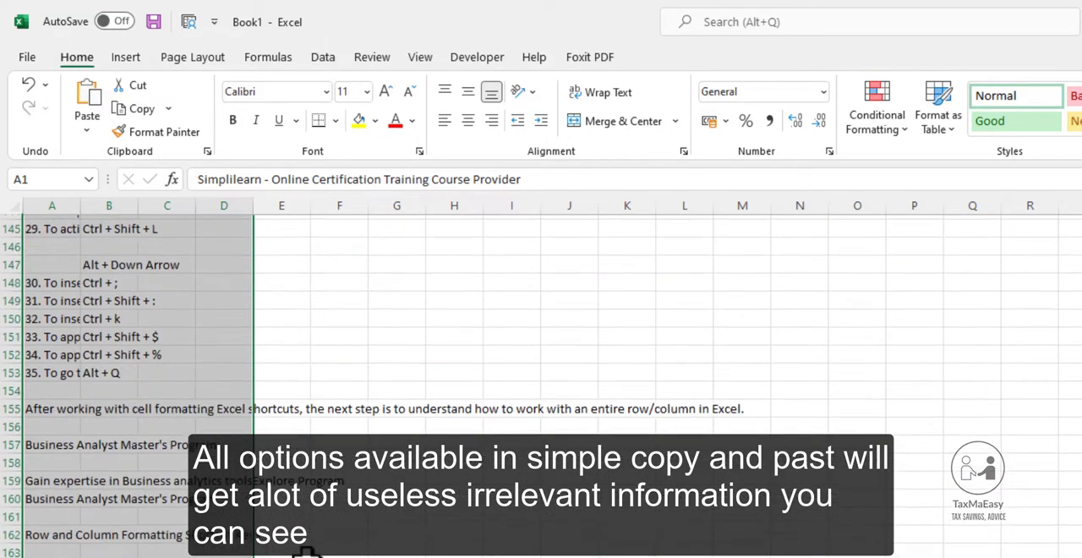
scroll(305, 551, down, 20)
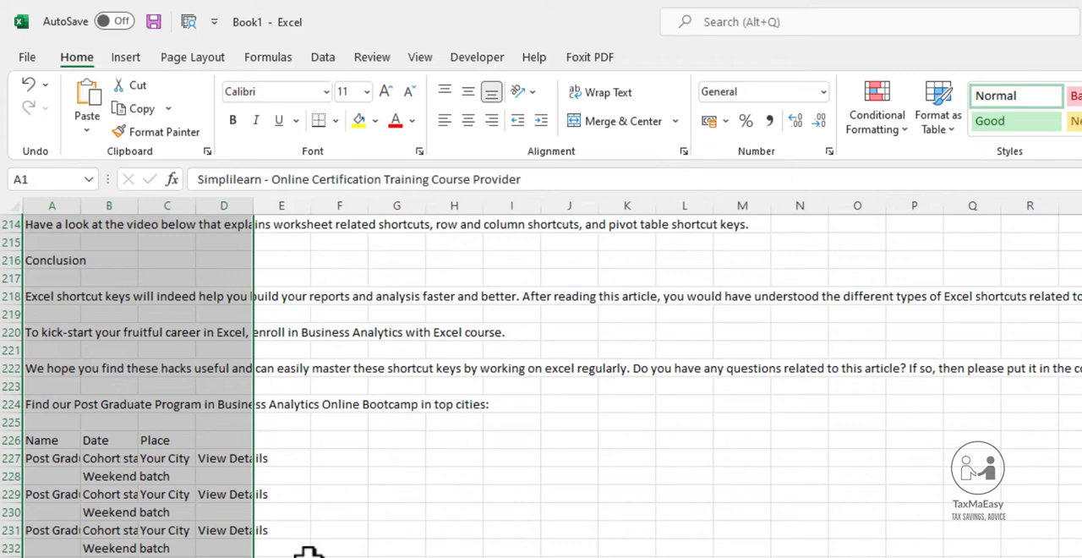
scroll(307, 551, down, 20)
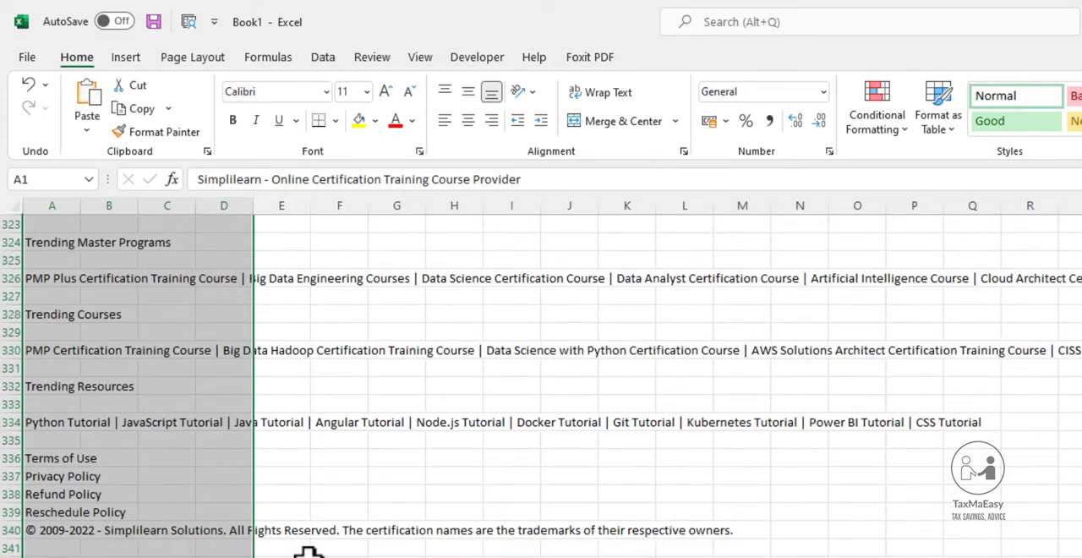
scroll(307, 551, down, 8)
Review the pasted page content back up towards the start of the sheet and undo the paste.
scroll(278, 551, up, 13)
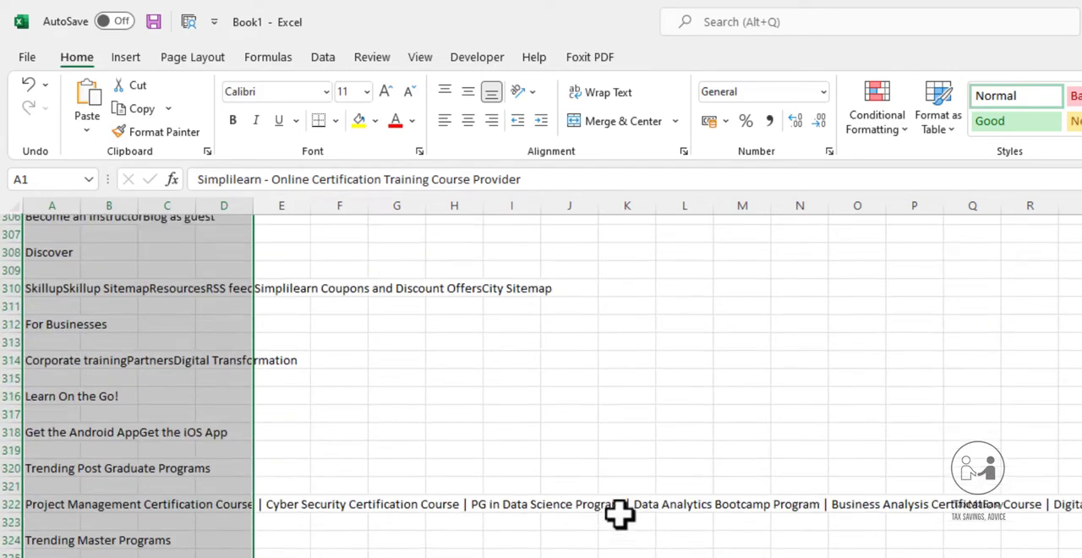
scroll(620, 514, up, 2)
drag(742, 422, 1081, 557)
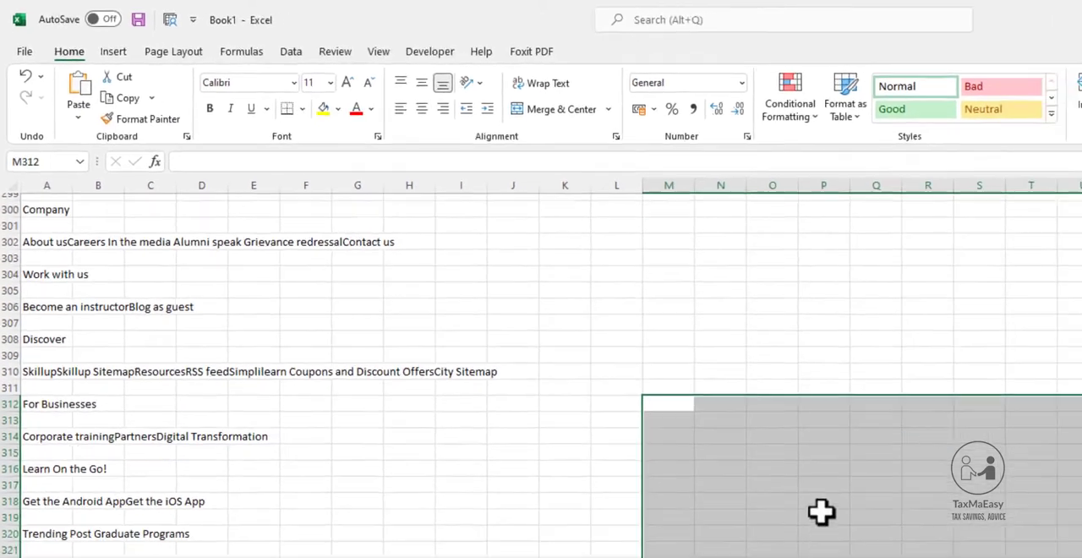
scroll(531, 492, up, 20)
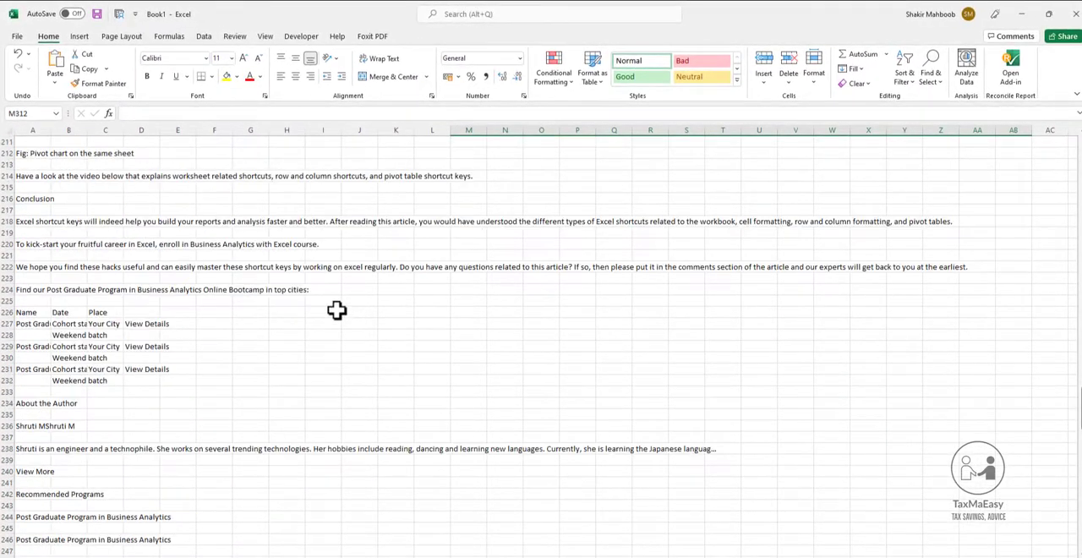
scroll(336, 310, up, 20)
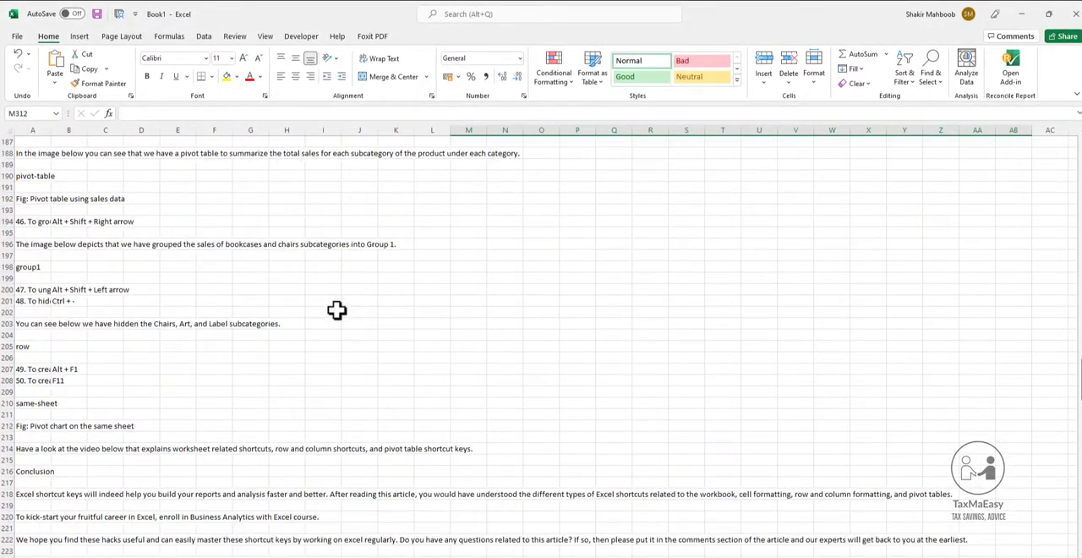
scroll(337, 310, up, 20)
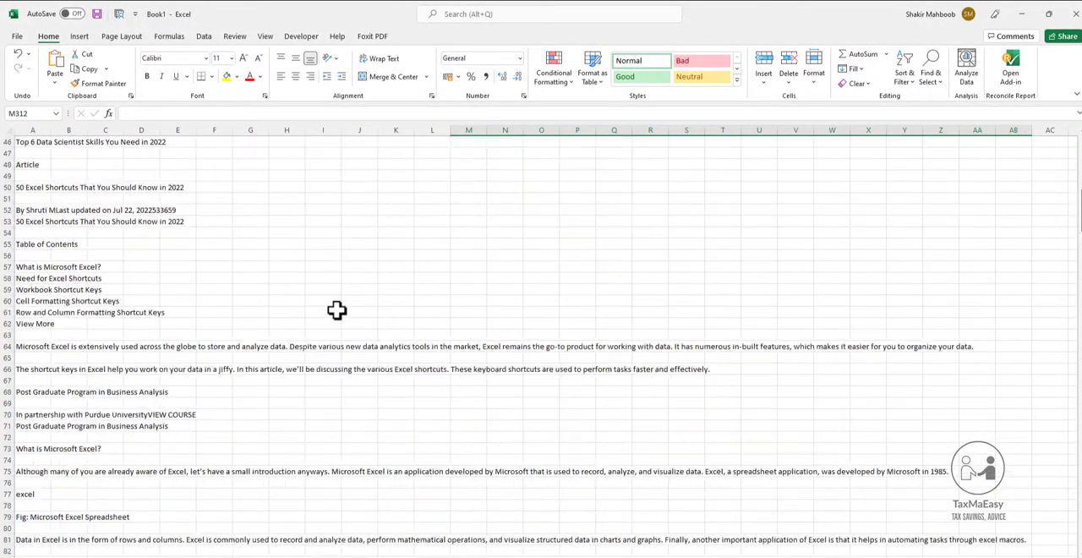
key(ctrl+z)
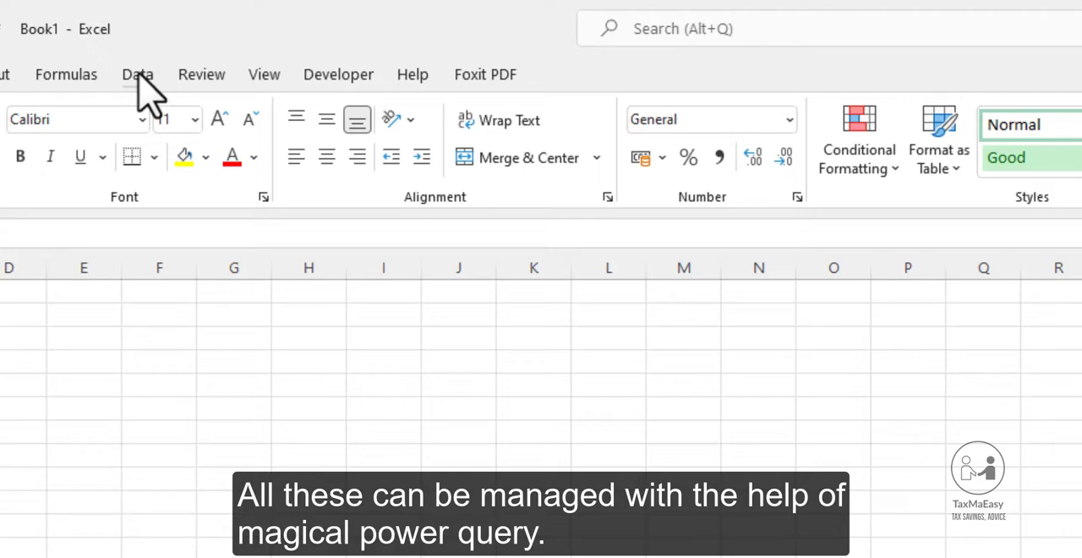
Start getting external data into the empty workbook with the From Web source.
click(204, 36)
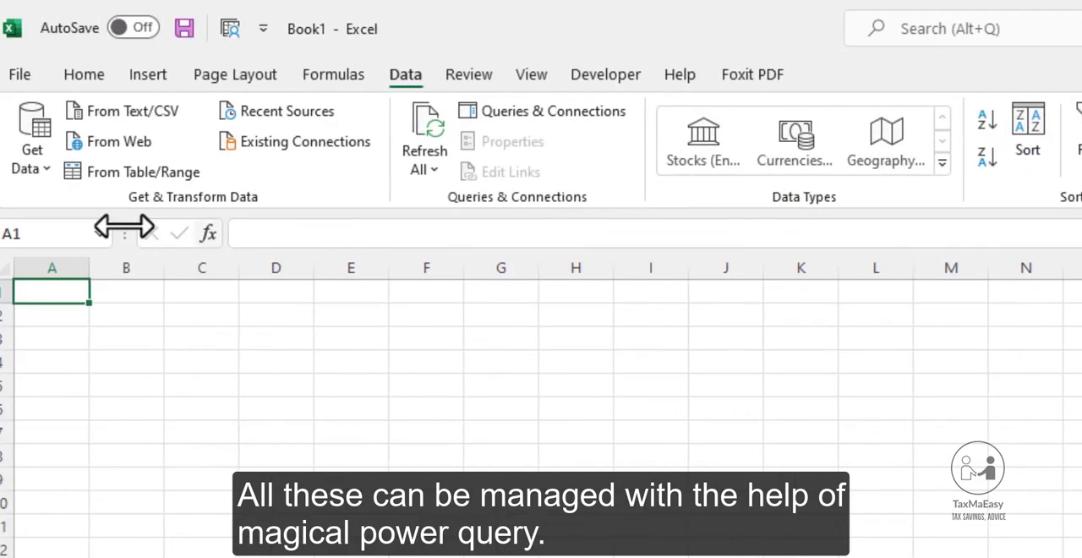
click(31, 161)
mouse_move(55, 230)
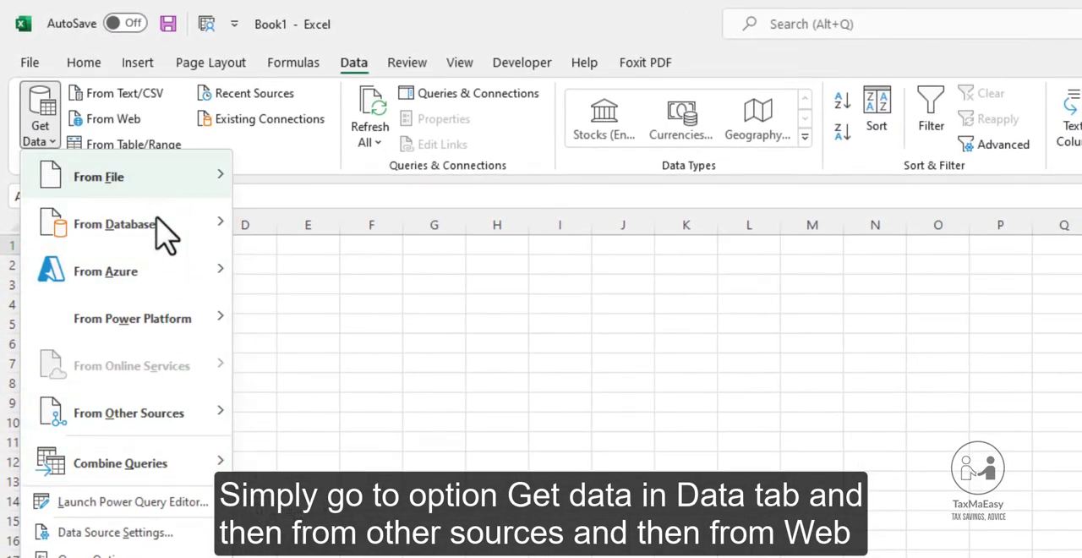
mouse_move(221, 413)
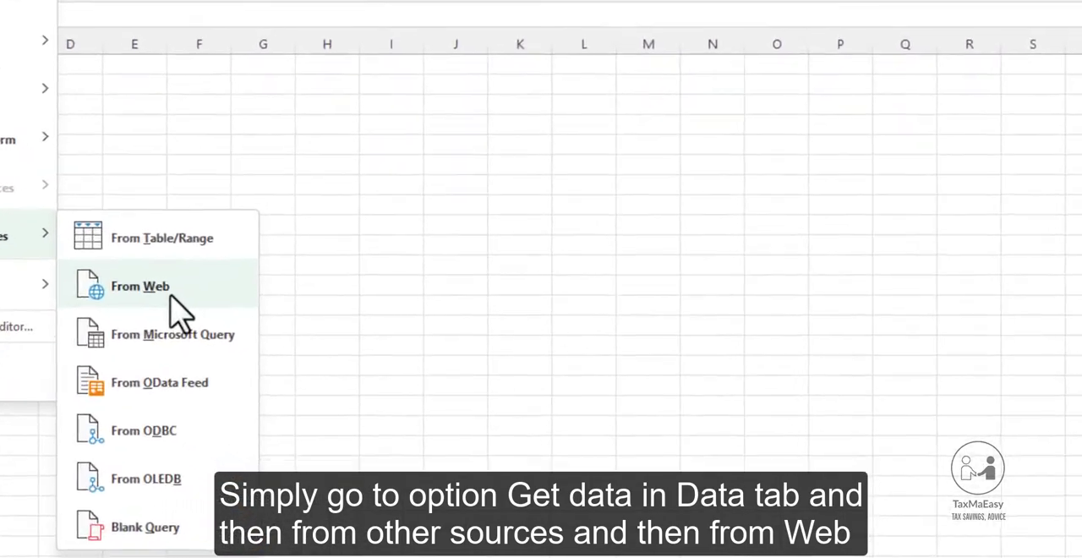
click(241, 355)
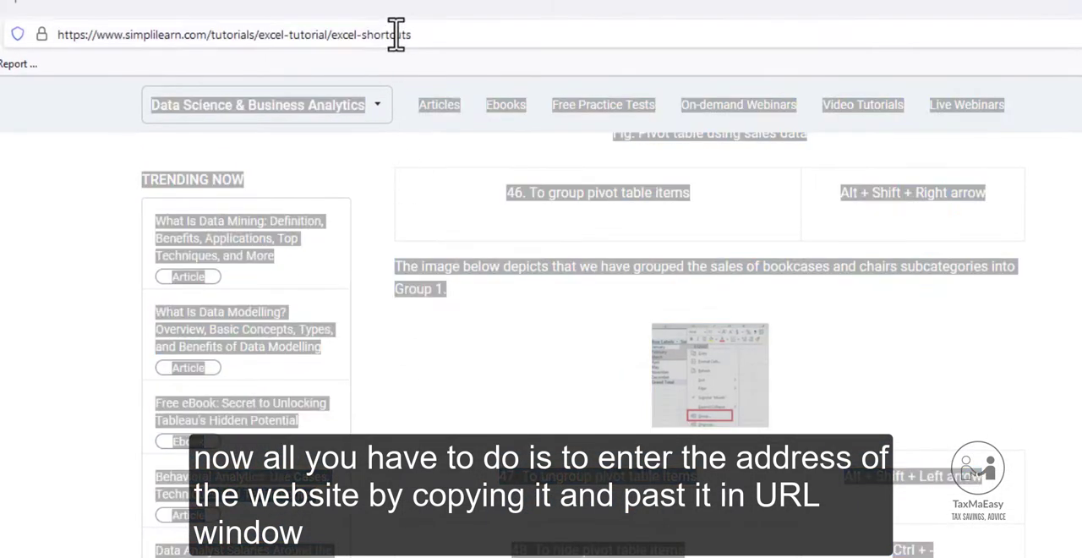
Copy the Simplilearn article's address from the browser, switch back to Excel and load it as the From Web URL.
click(395, 34)
key(ctrl+c)
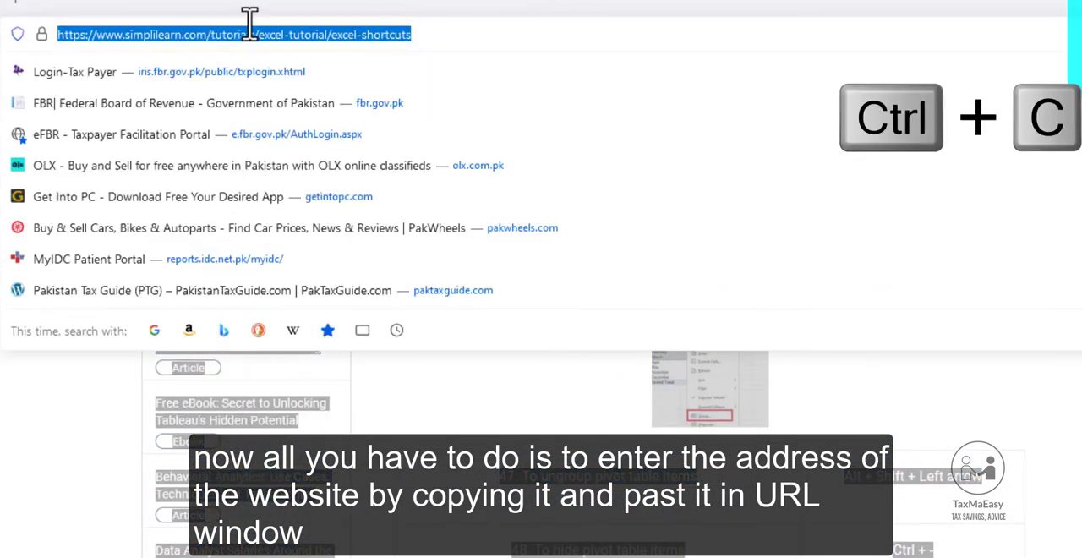
key(alt+Tab)
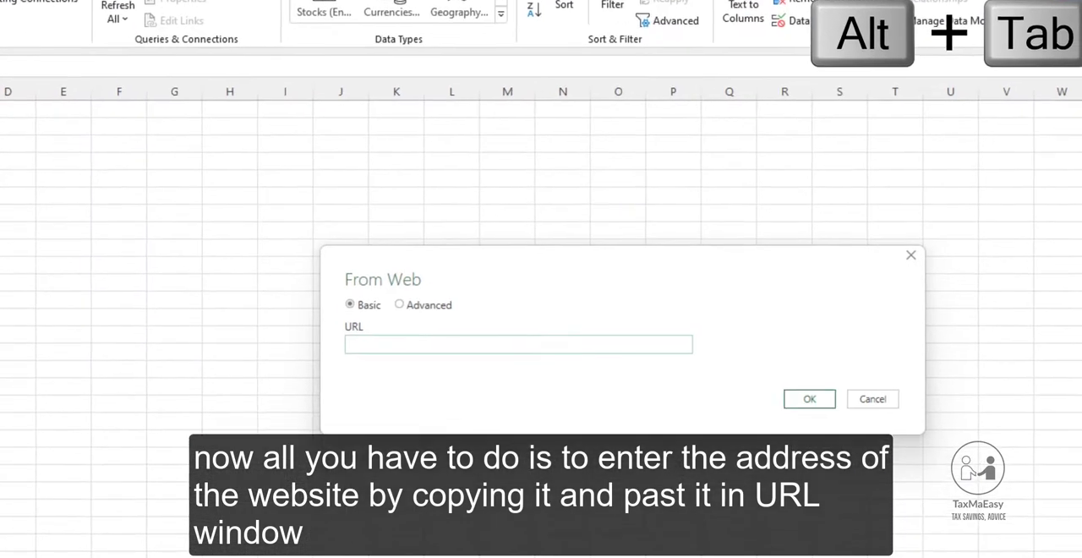
key(ctrl+v)
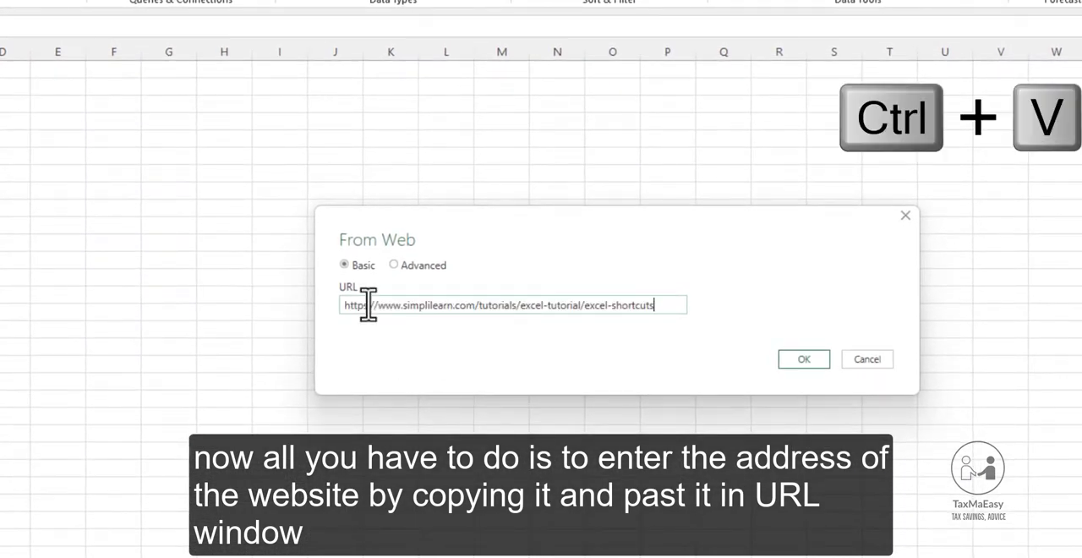
click(799, 363)
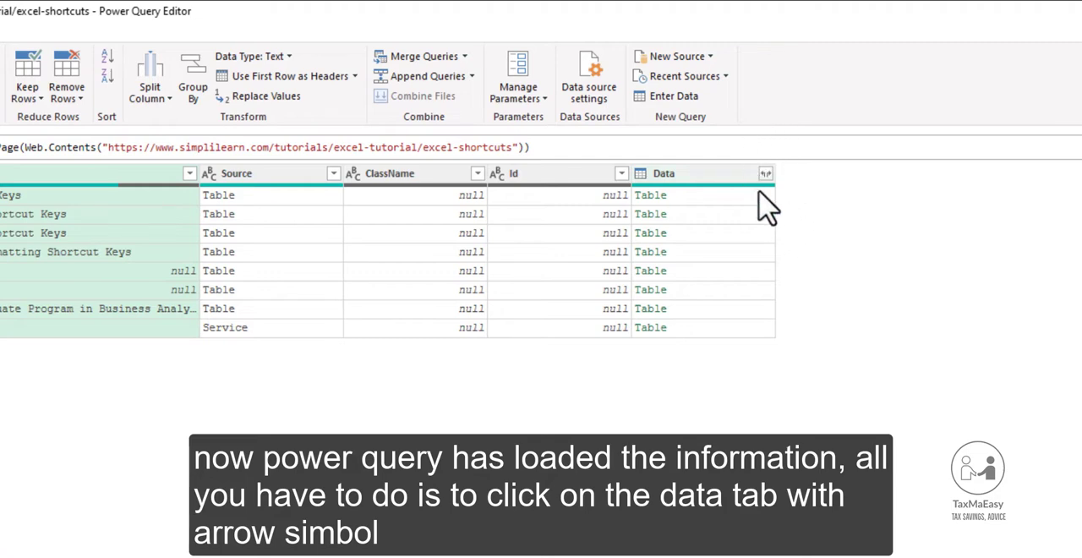
Expand the Data column into Column1 and Column2 with the original name as prefix and look through the expanded rows.
click(765, 175)
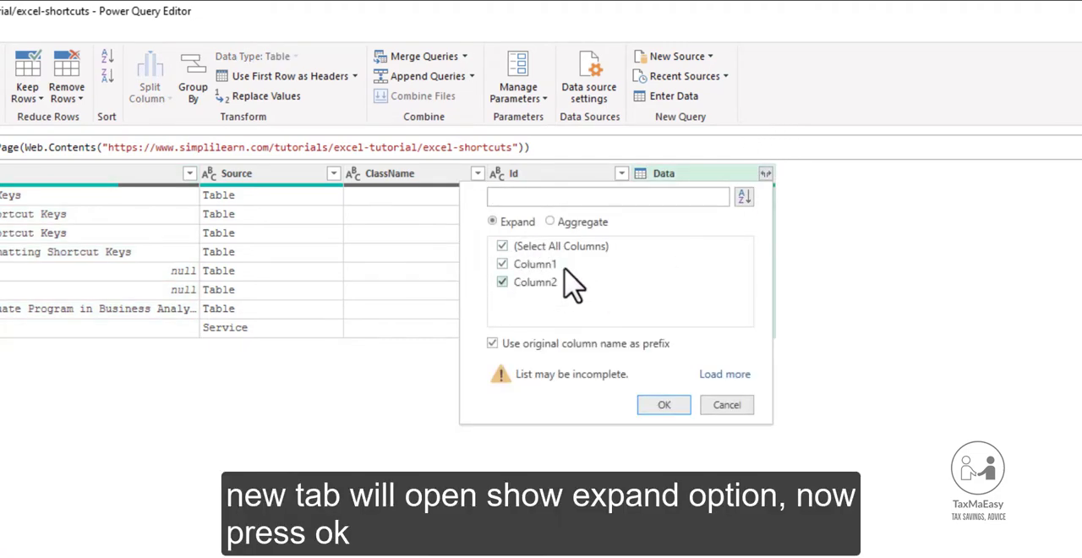
click(664, 406)
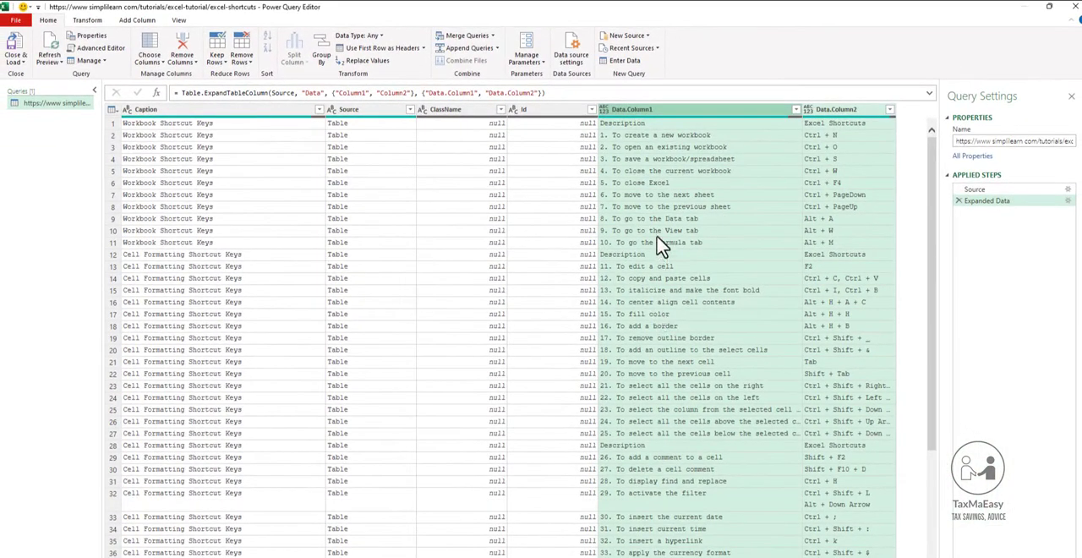
click(680, 207)
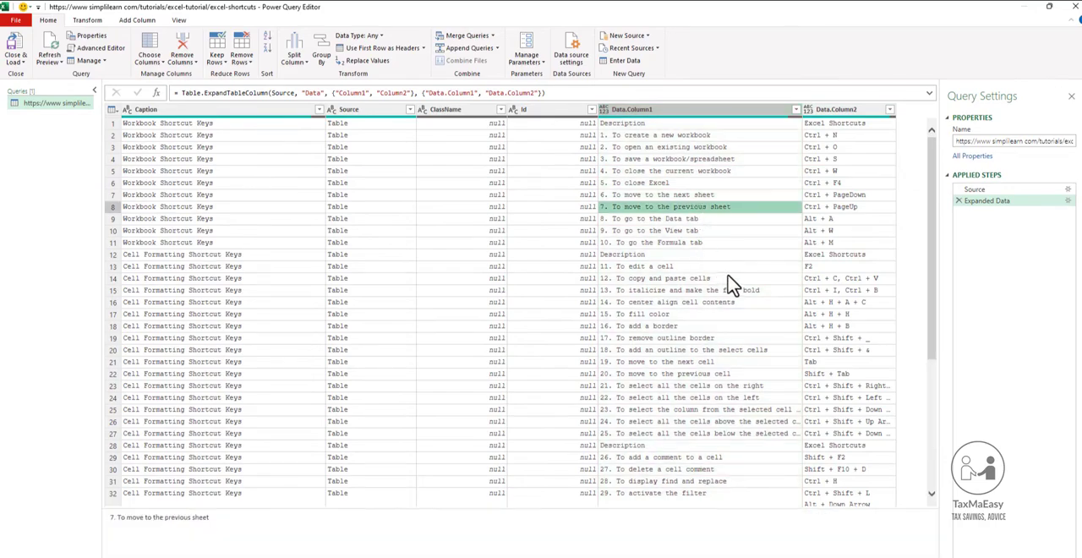
scroll(828, 363, down, 1)
scroll(830, 359, down, 5)
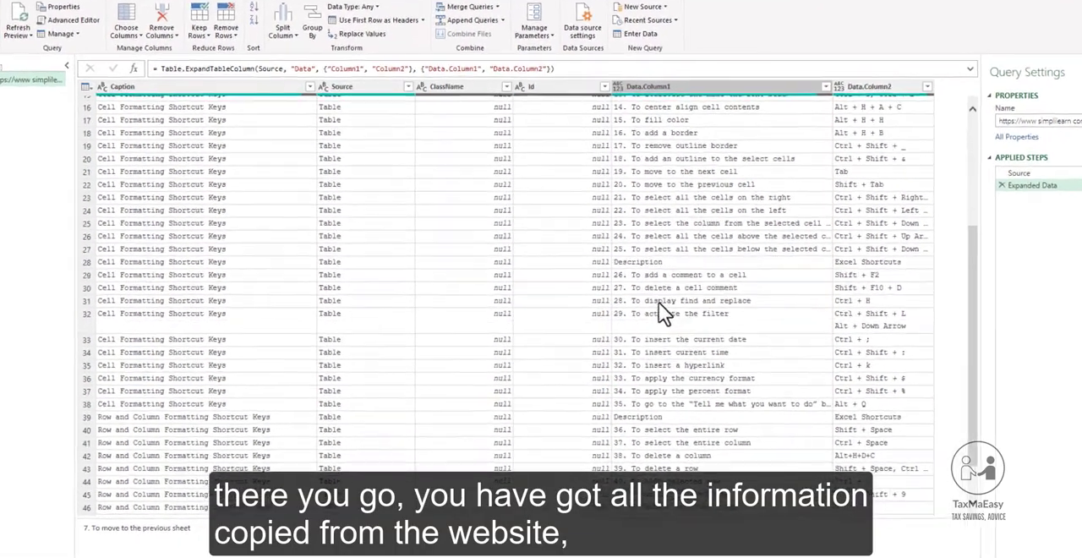
scroll(874, 342, down, 4)
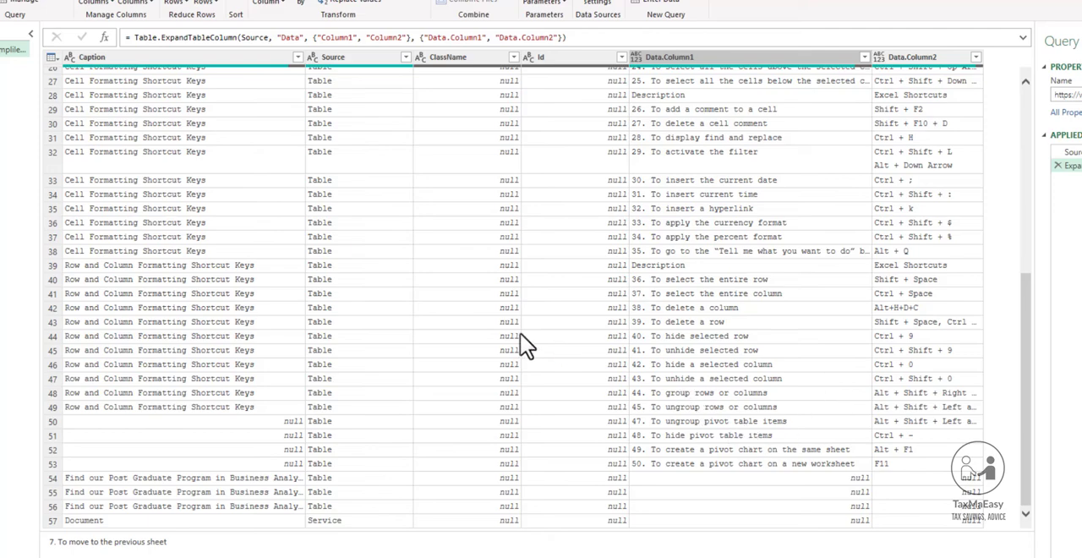
scroll(260, 505, up, 9)
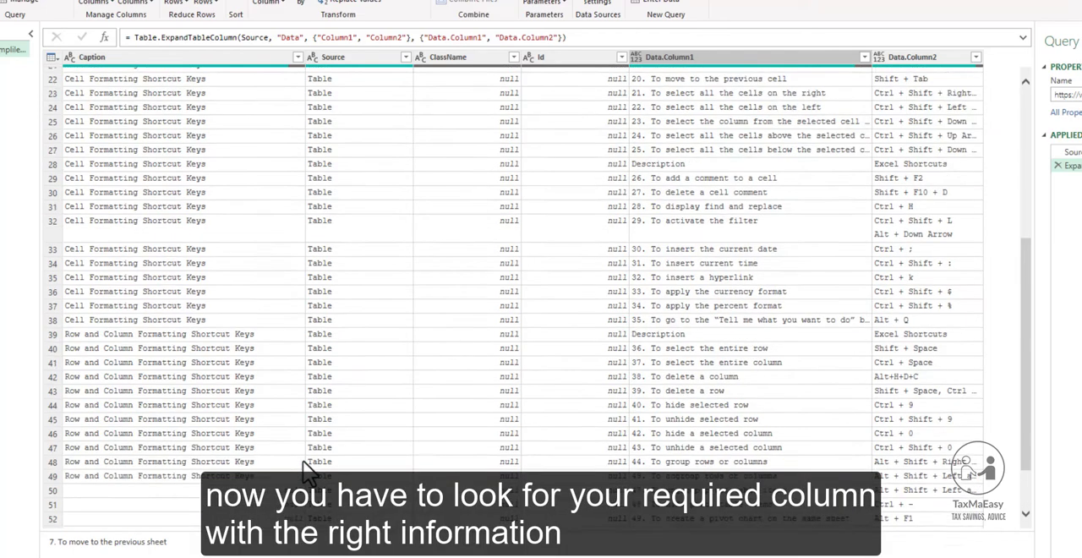
Remove the Caption, Source, ClassName and Id columns from the query.
click(193, 61)
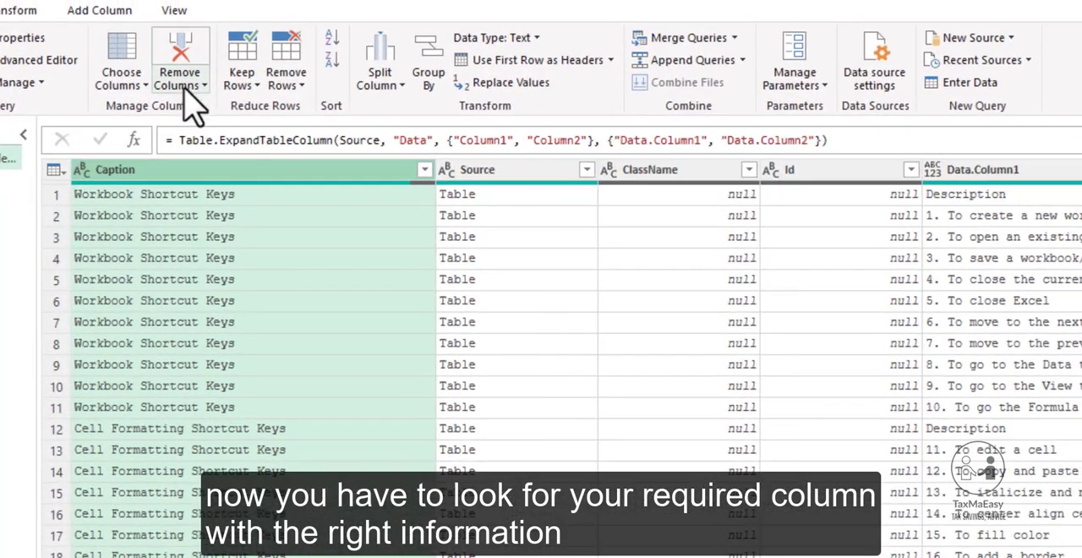
click(187, 88)
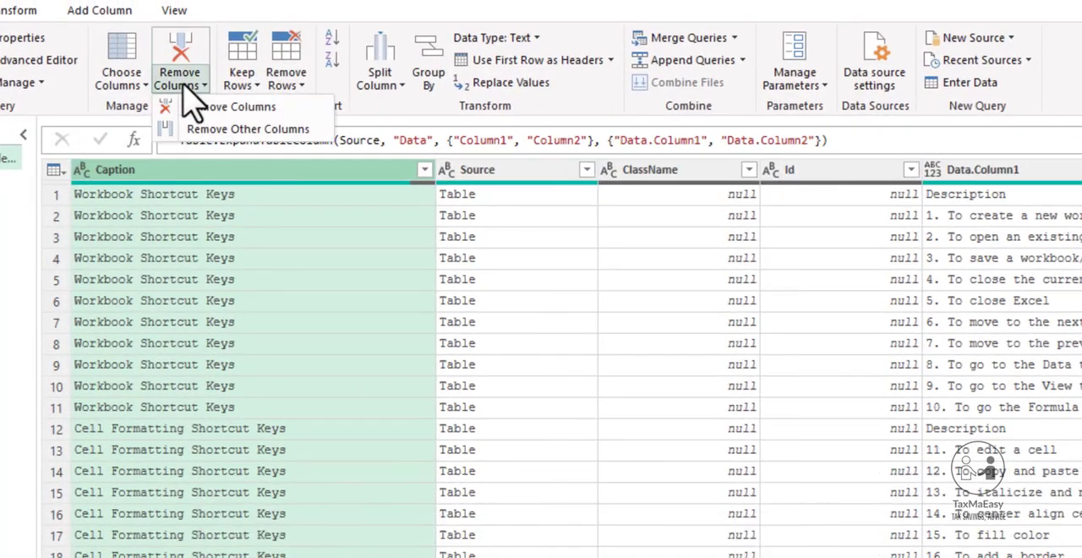
click(207, 107)
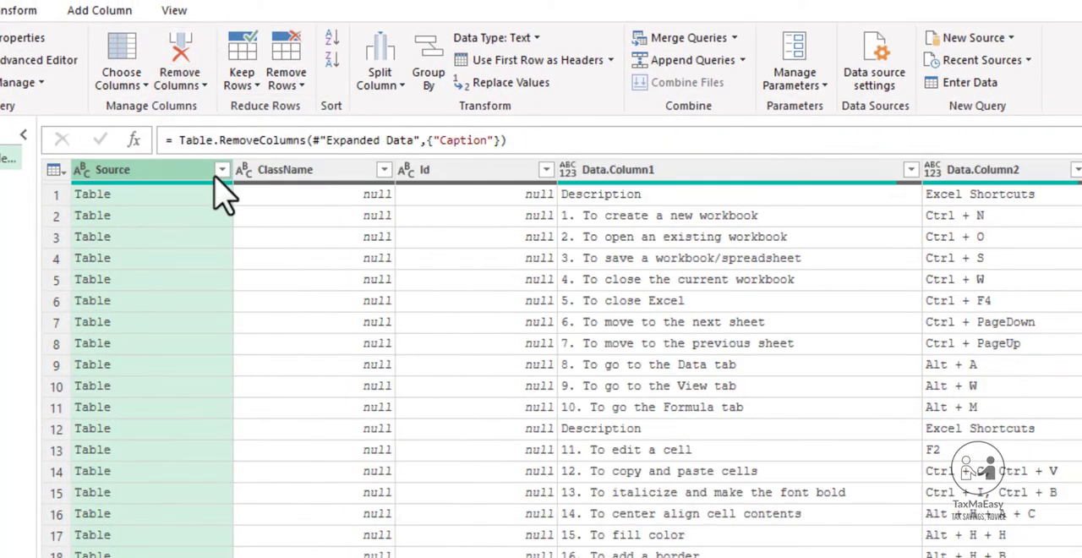
click(169, 84)
click(207, 108)
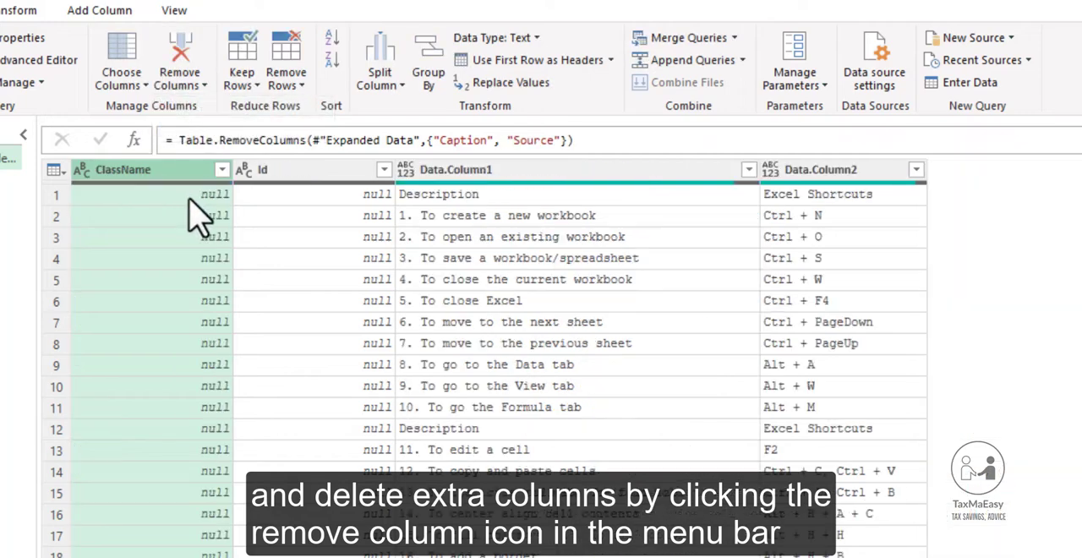
click(191, 92)
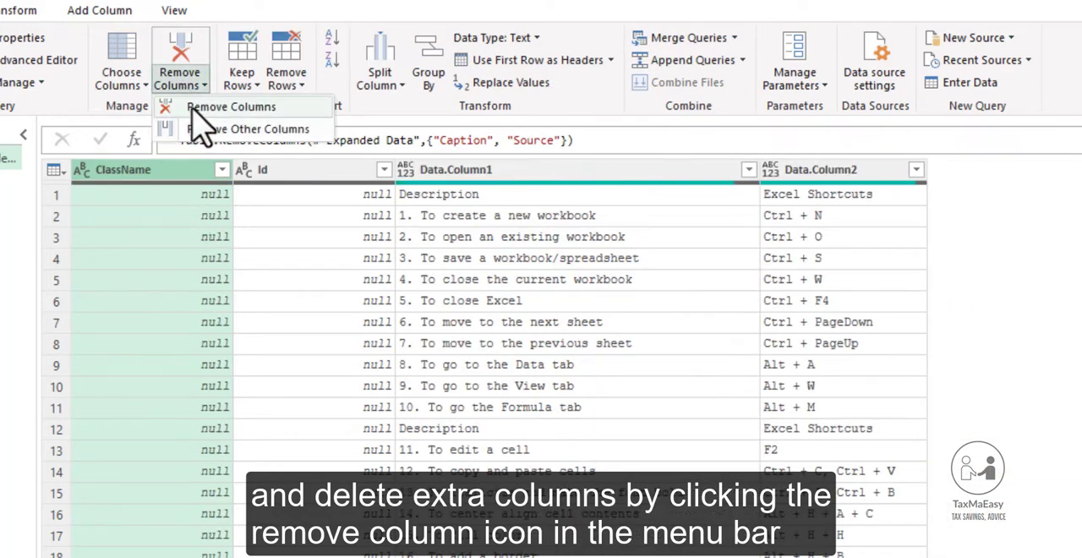
click(193, 110)
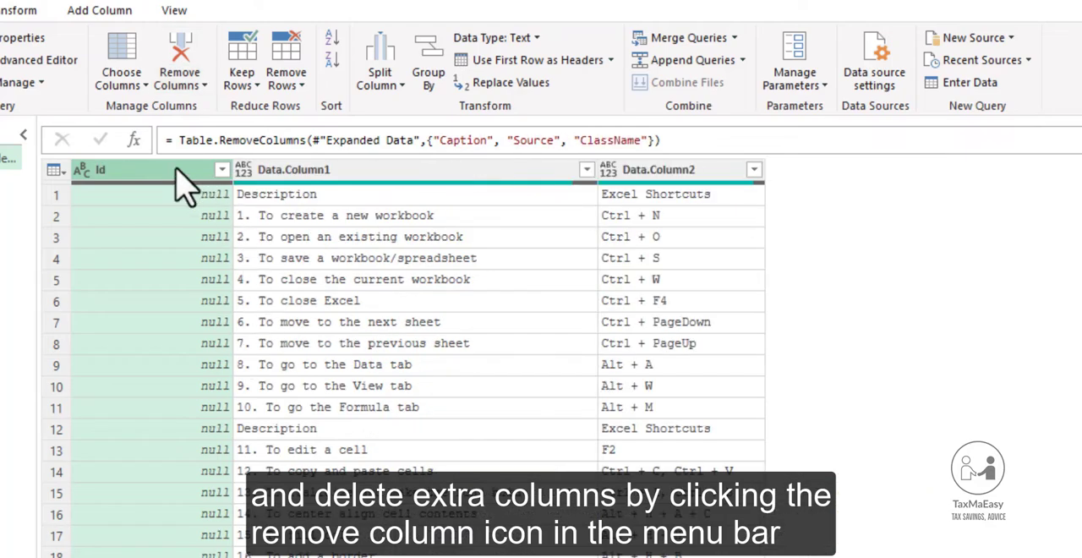
click(203, 88)
click(207, 108)
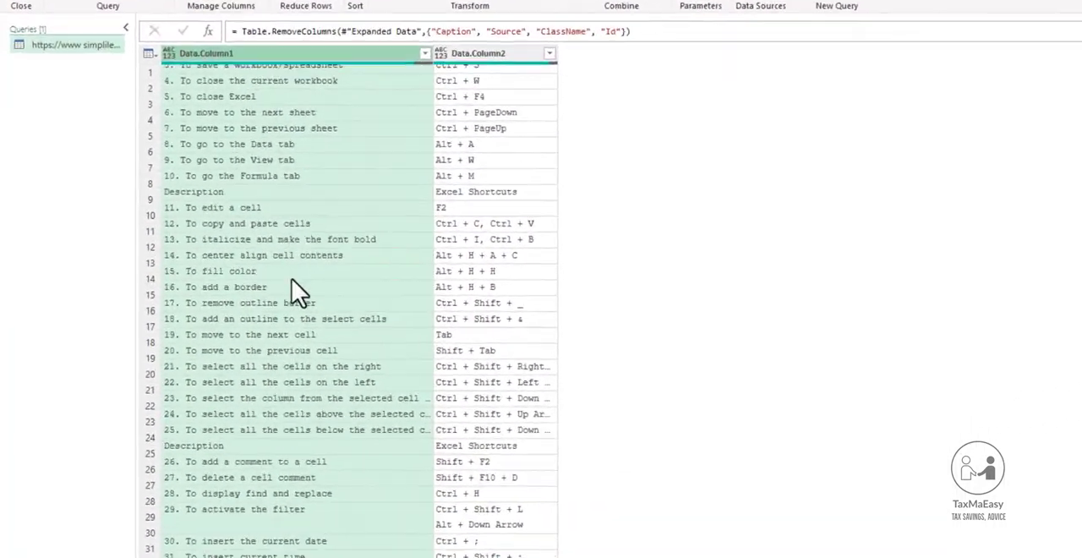
Examine the rows of the remaining Data.Column1 and Data.Column2 columns down to the end and back up.
scroll(296, 291, down, 5)
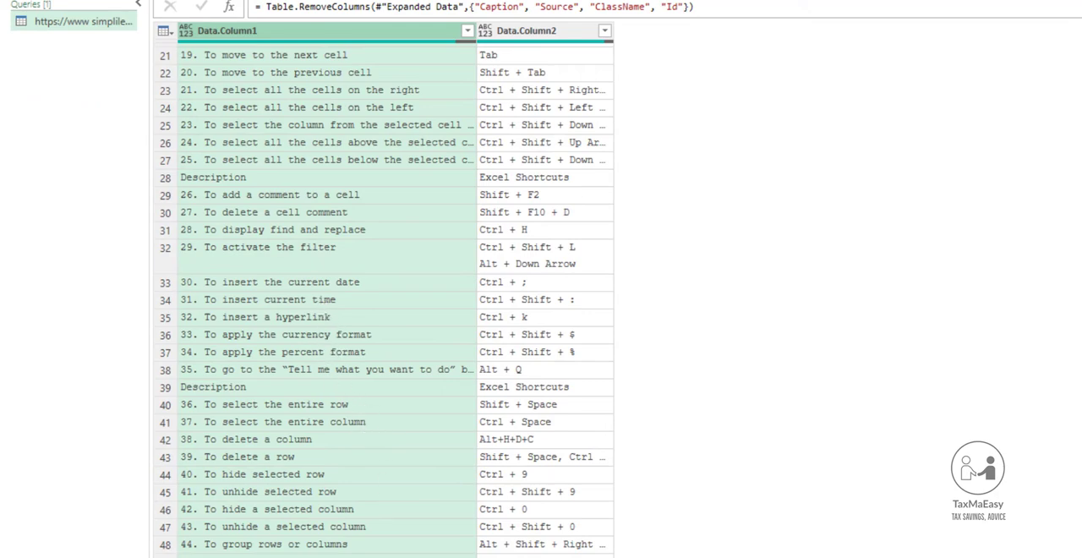
click(390, 369)
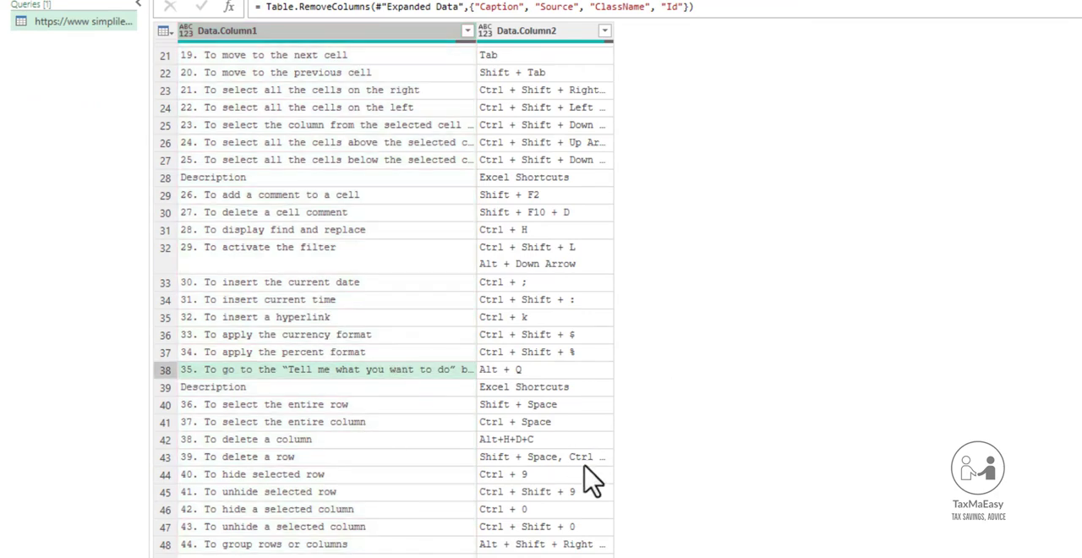
click(387, 262)
scroll(536, 346, down, 2)
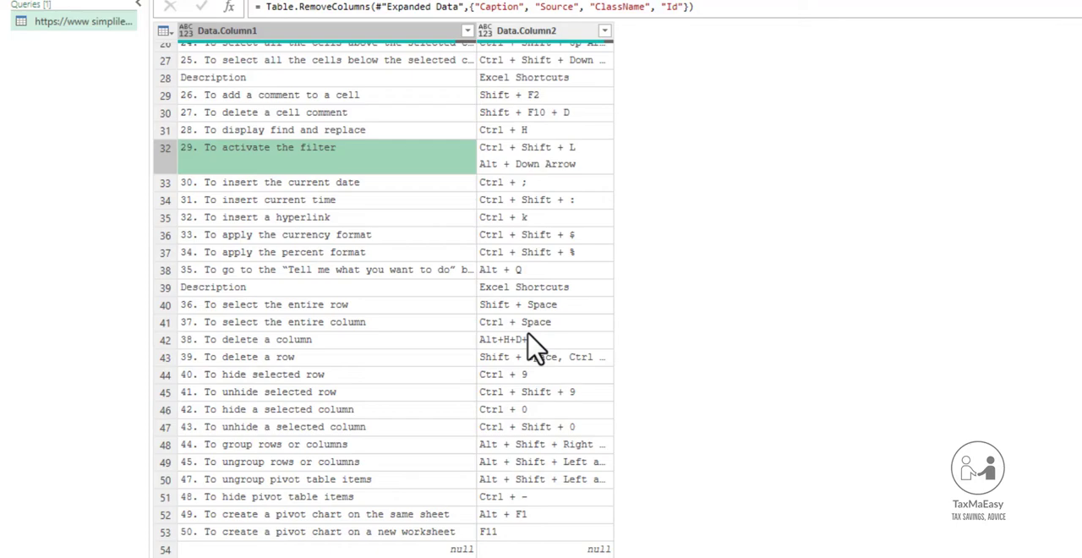
scroll(537, 347, up, 8)
scroll(537, 346, down, 8)
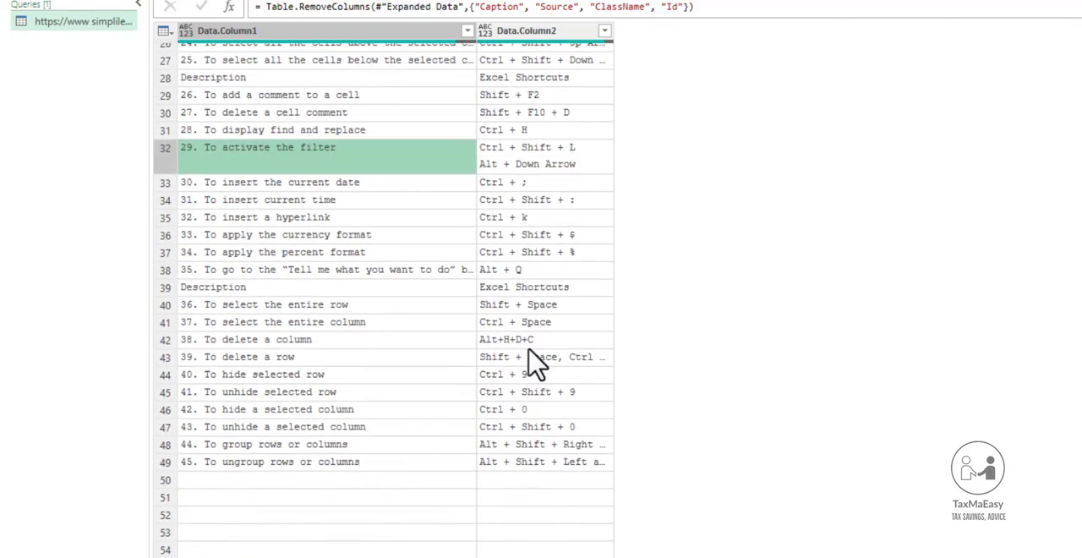
scroll(537, 364, up, 8)
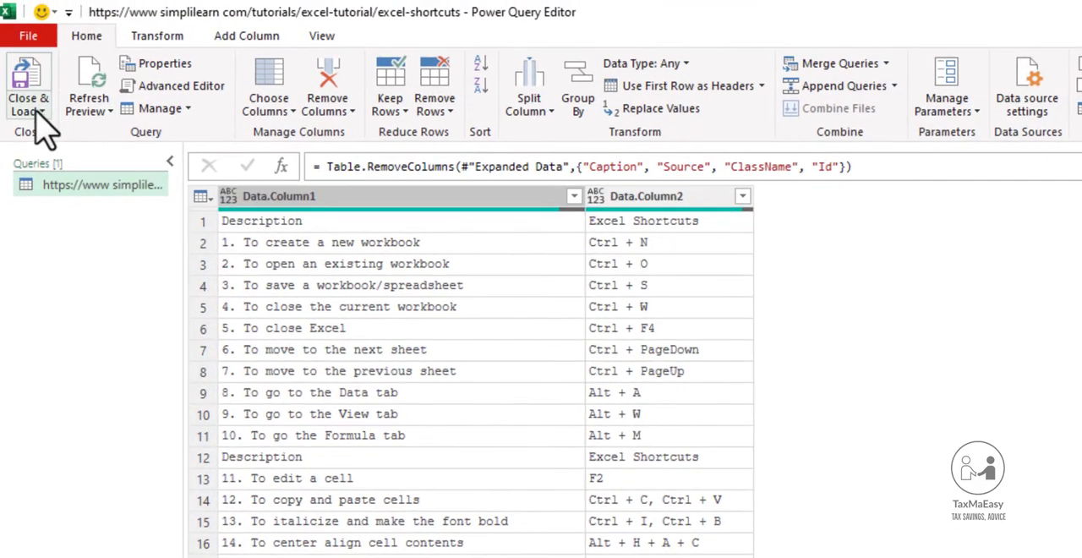
Close the query and load it to a new worksheet as a table.
click(39, 111)
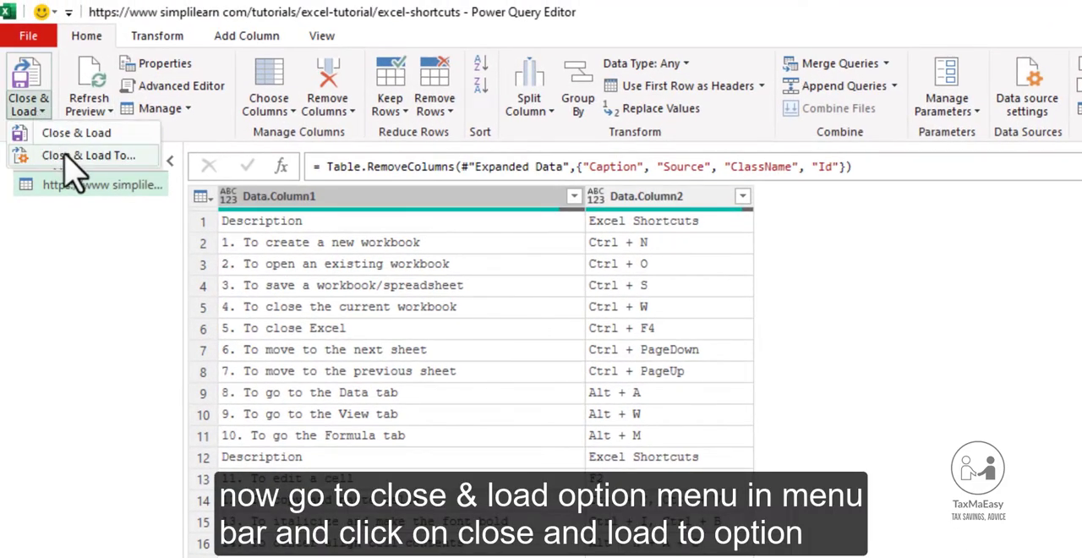
click(72, 173)
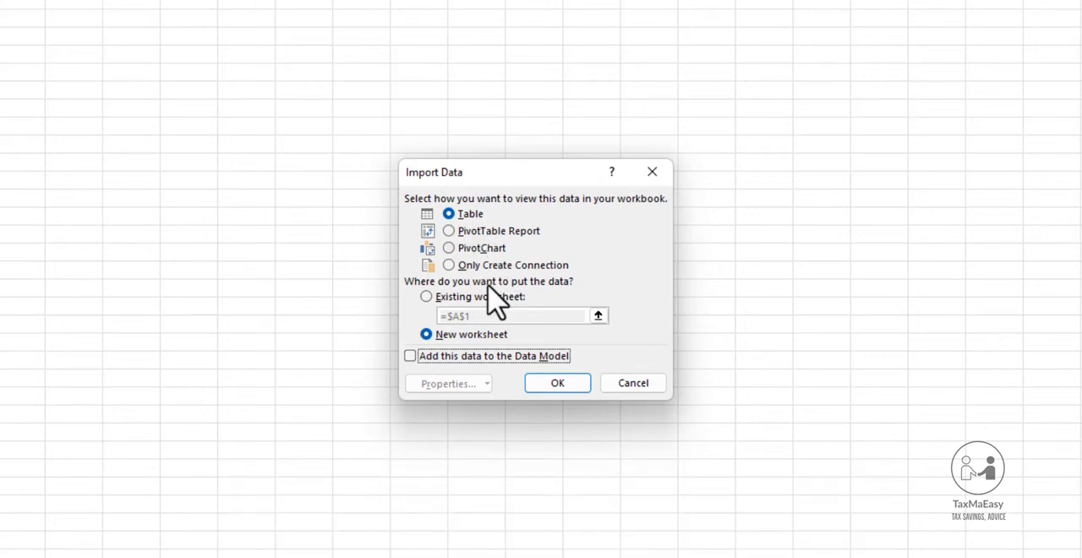
click(554, 384)
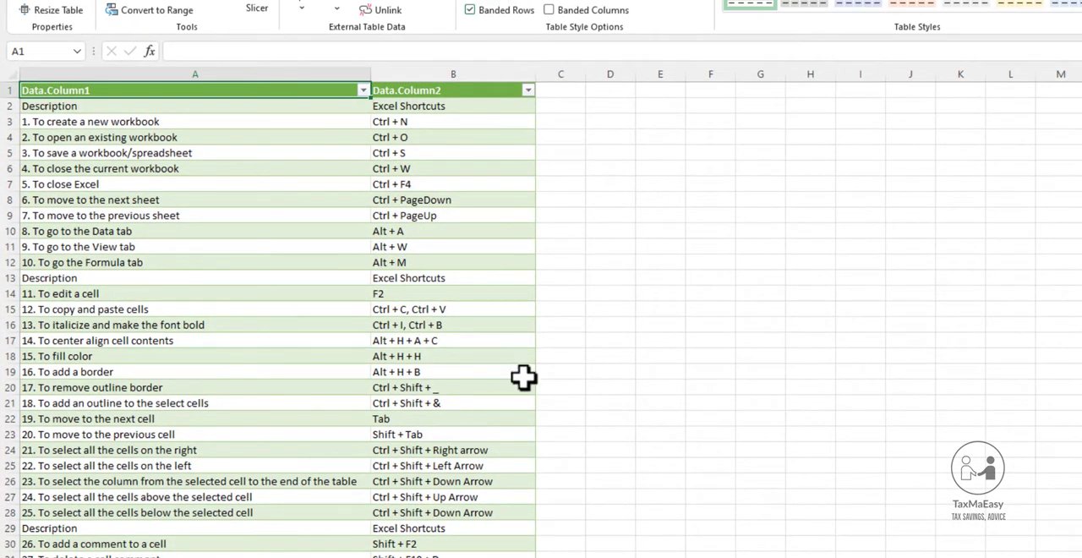
Review the loaded shortcut table down to its last rows and return to its start.
click(580, 308)
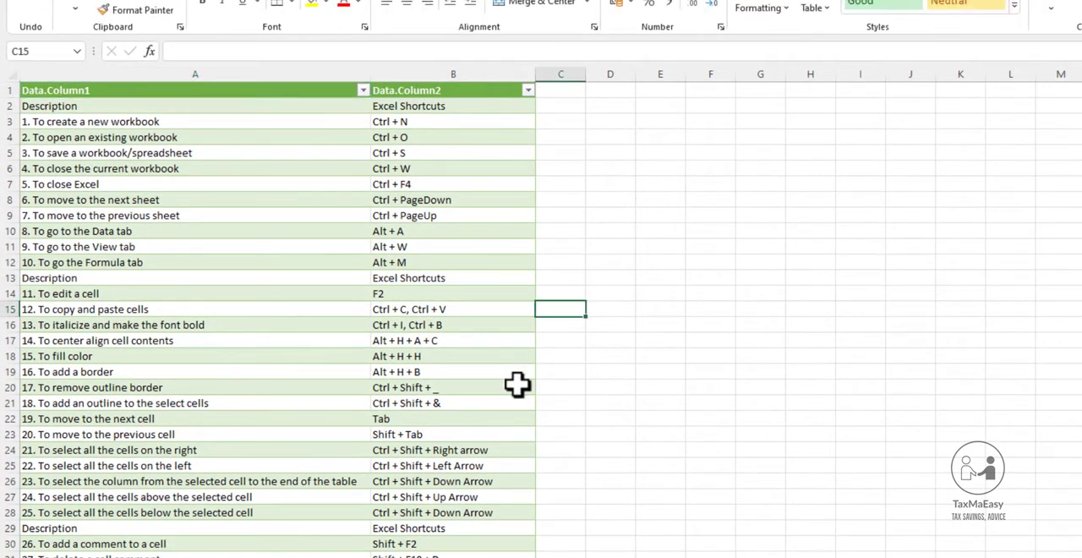
scroll(507, 451, down, 10)
scroll(506, 460, down, 1)
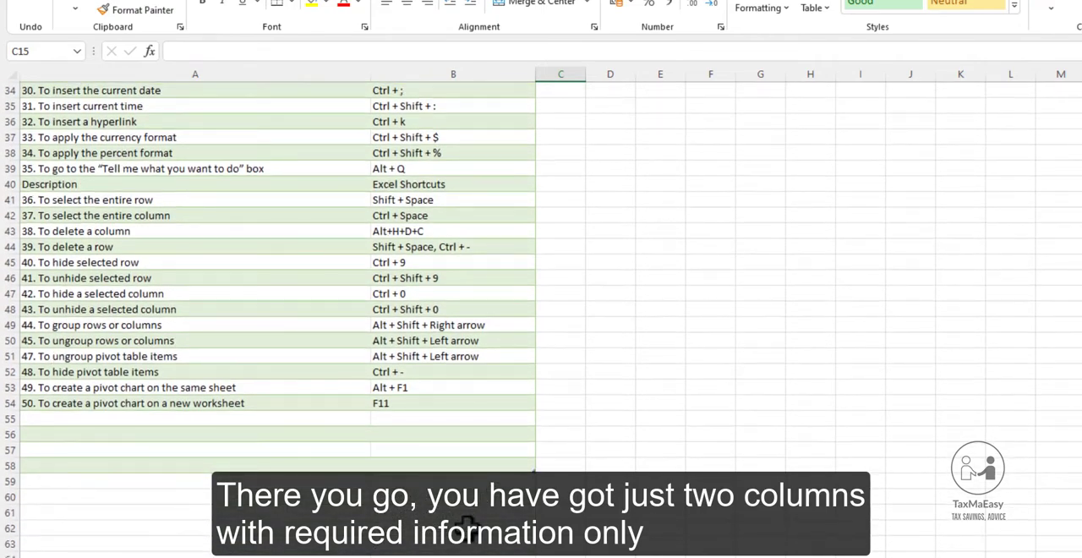
drag(444, 517, 387, 376)
scroll(459, 448, up, 3)
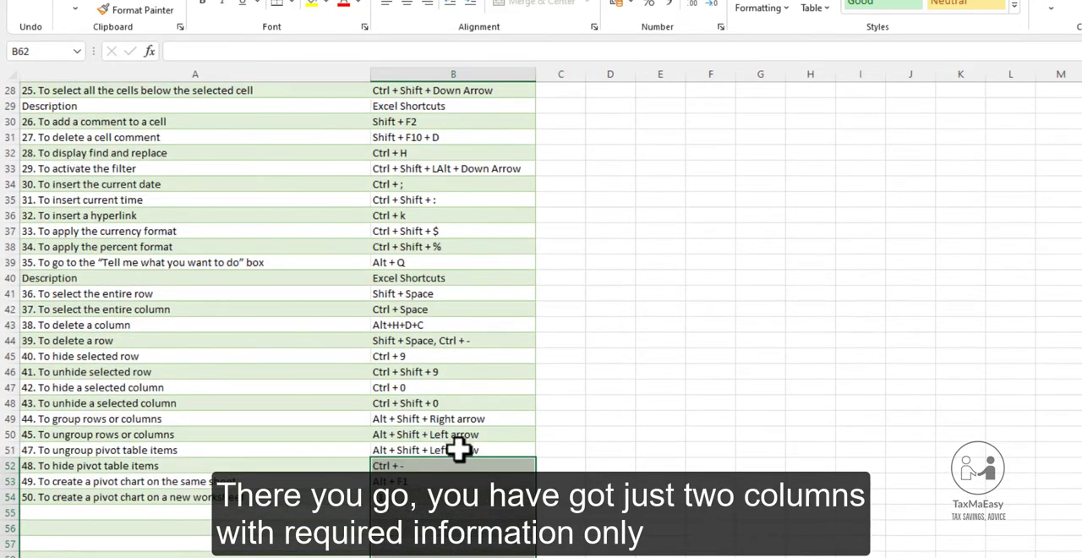
scroll(253, 512, up, 2)
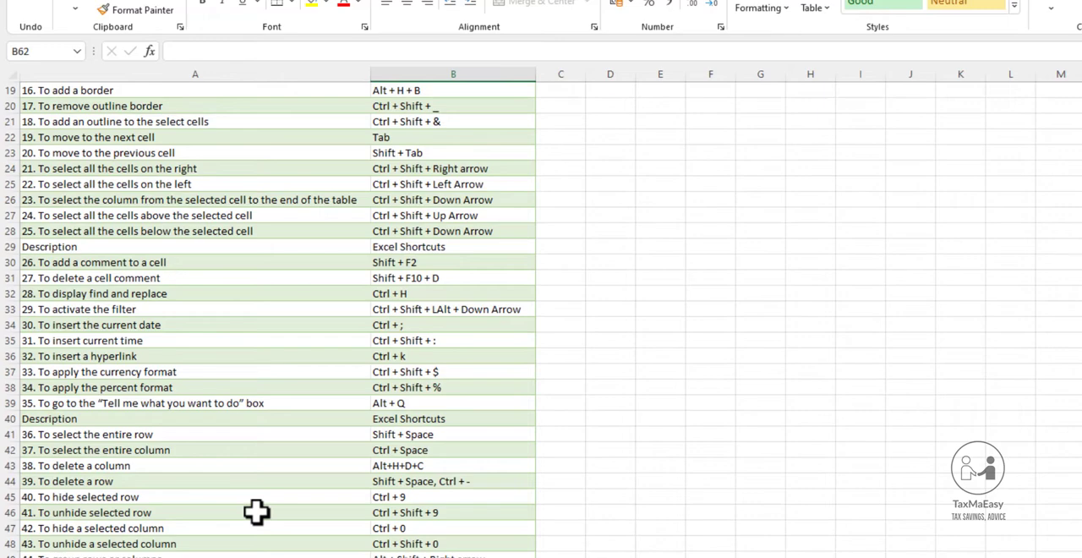
scroll(256, 512, up, 6)
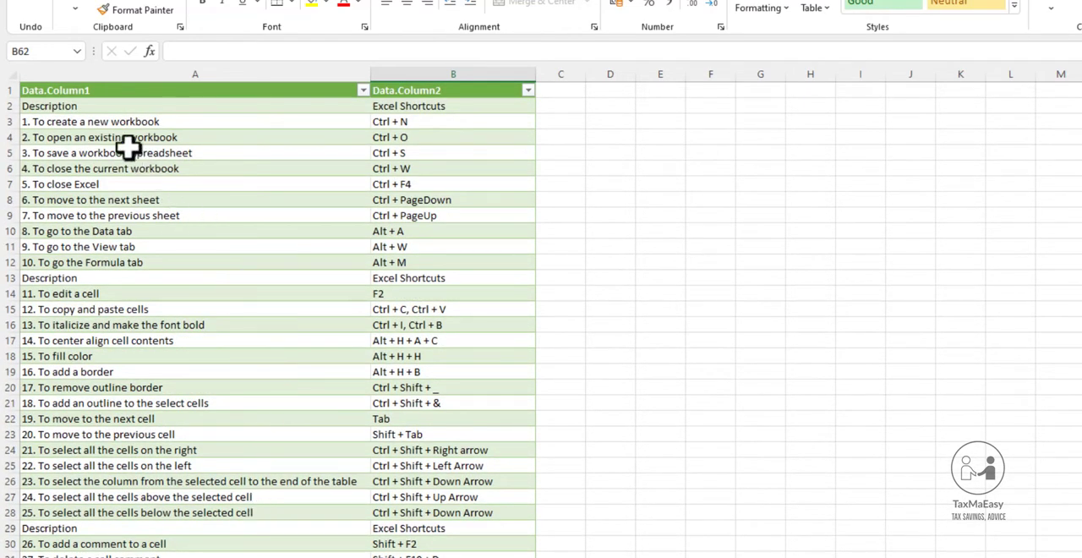
Make the Description and Excel Shortcuts headings in A2:B2 bold.
drag(64, 109, 441, 100)
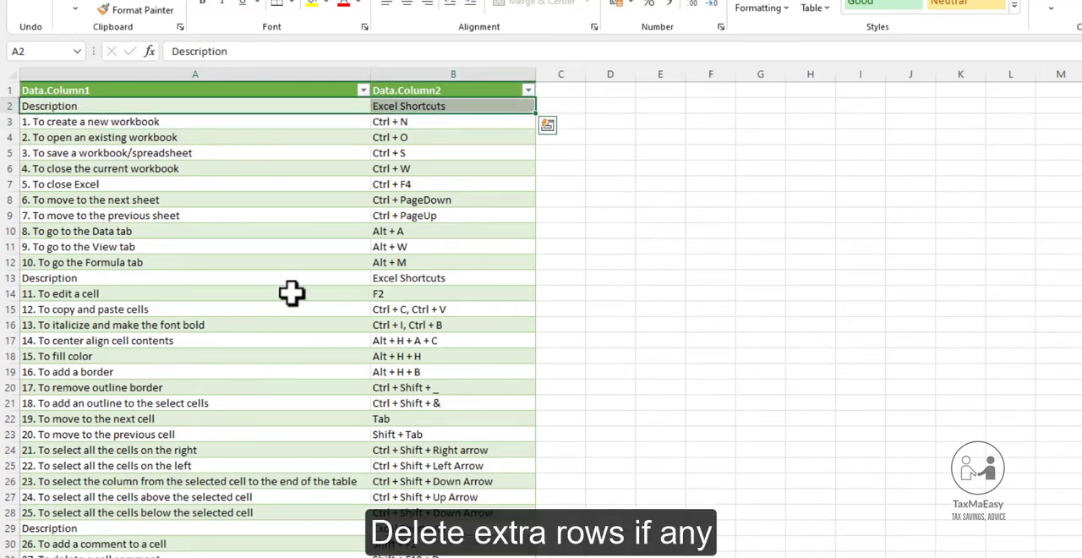
key(ctrl+b)
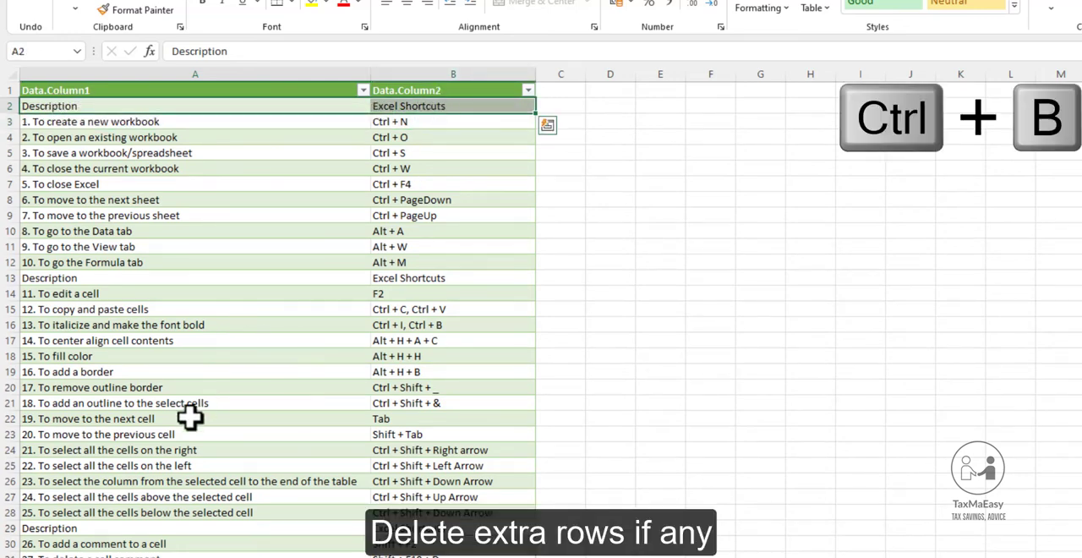
key(ctrl+q)
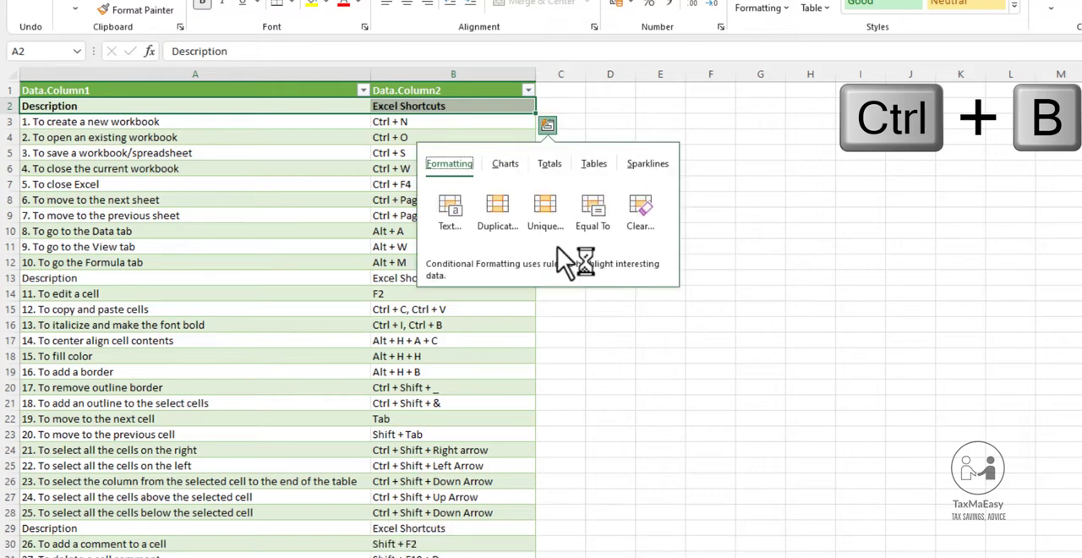
click(217, 216)
click(126, 137)
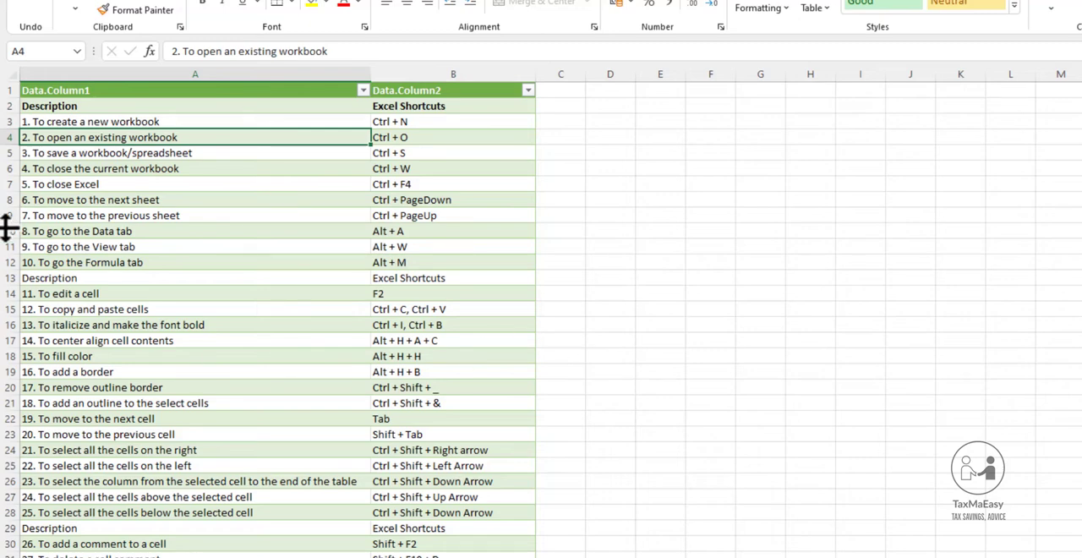
Delete the repeated Description and Excel Shortcuts heading row at row 13 of the table.
drag(77, 166, 135, 262)
drag(92, 121, 350, 203)
drag(445, 121, 299, 273)
click(436, 281)
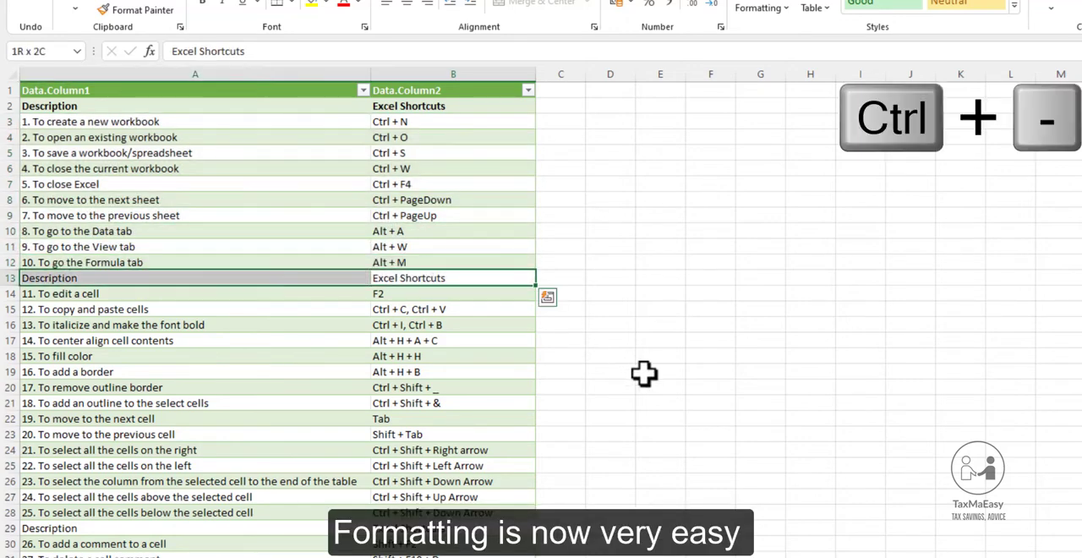
key(ctrl+minus)
key(Down)
key(Down)
key(Down)
key(Down)
key(Down)
key(Down)
key(Down)
key(Down)
key(Down)
key(Down)
key(Down)
key(Down)
key(Down)
key(Down)
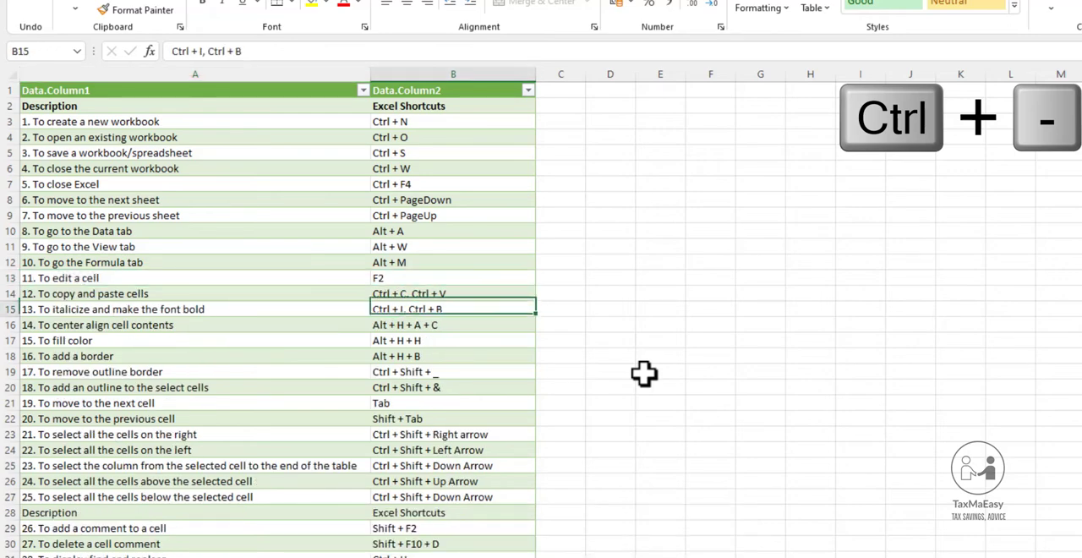
Delete the repeated Description and Excel Shortcuts heading rows at rows 28 and 38 of the table.
key(shift+space)
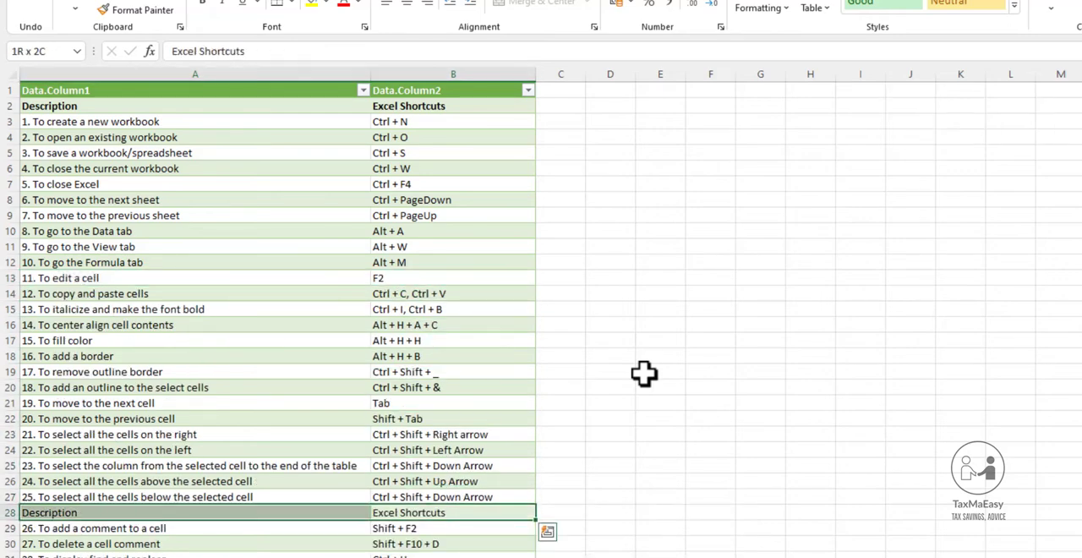
key(F4)
scroll(373, 366, down, 10)
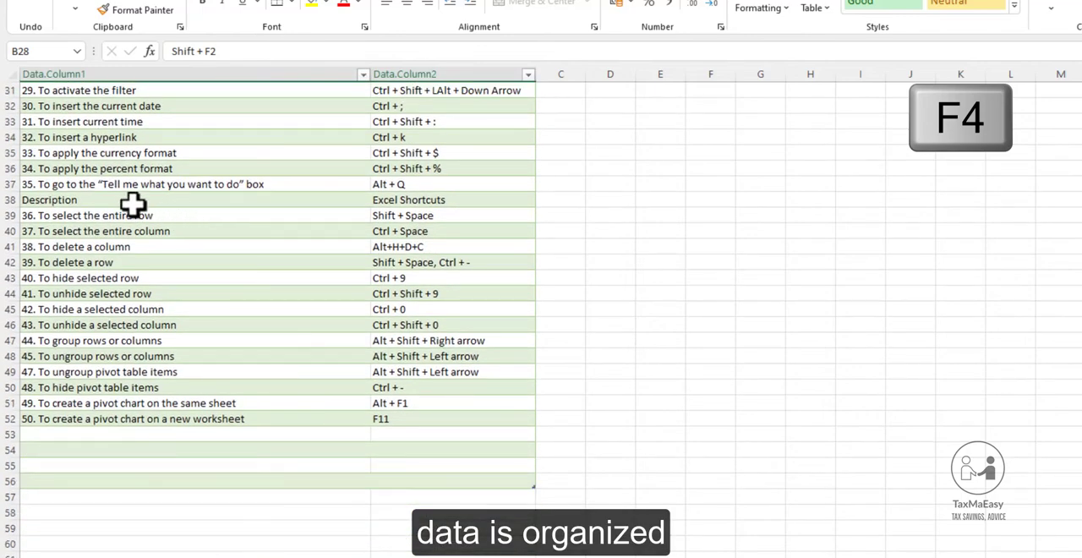
click(133, 204)
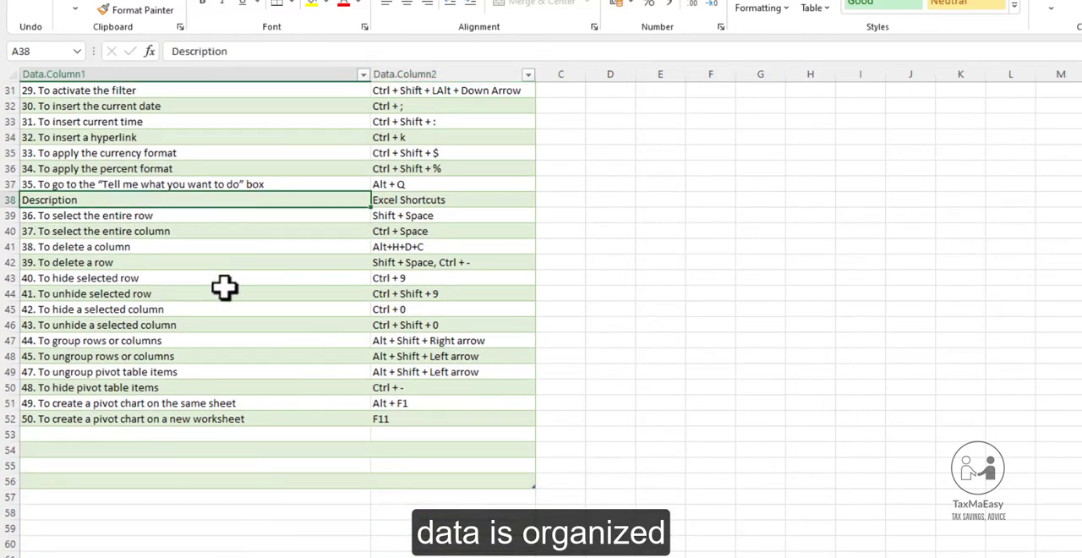
key(F4)
Delete the four blank table rows 52 to 55 below the last shortcut and return to the table's start.
drag(127, 420, 116, 465)
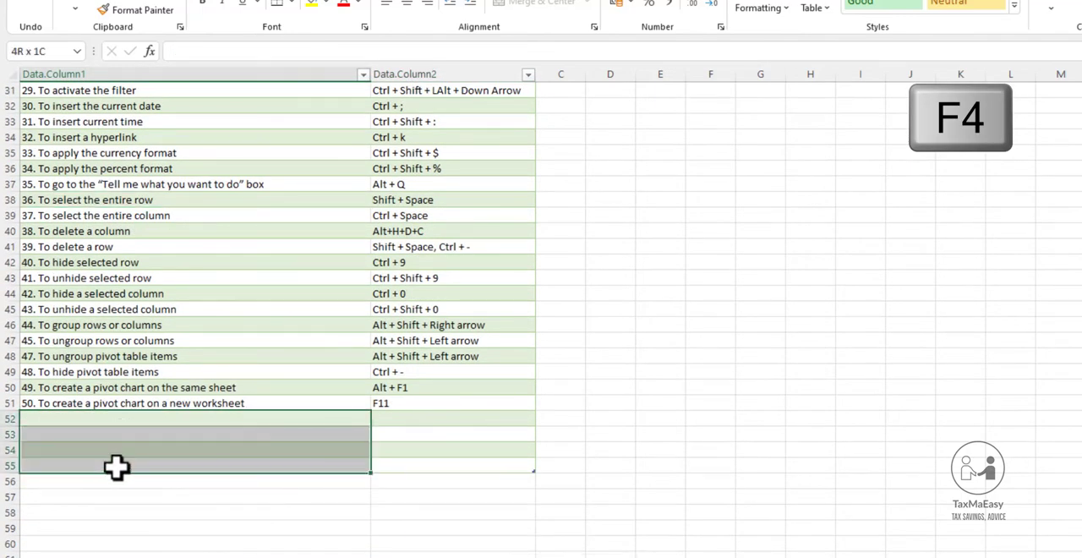
scroll(629, 459, up, 7)
scroll(629, 459, up, 3)
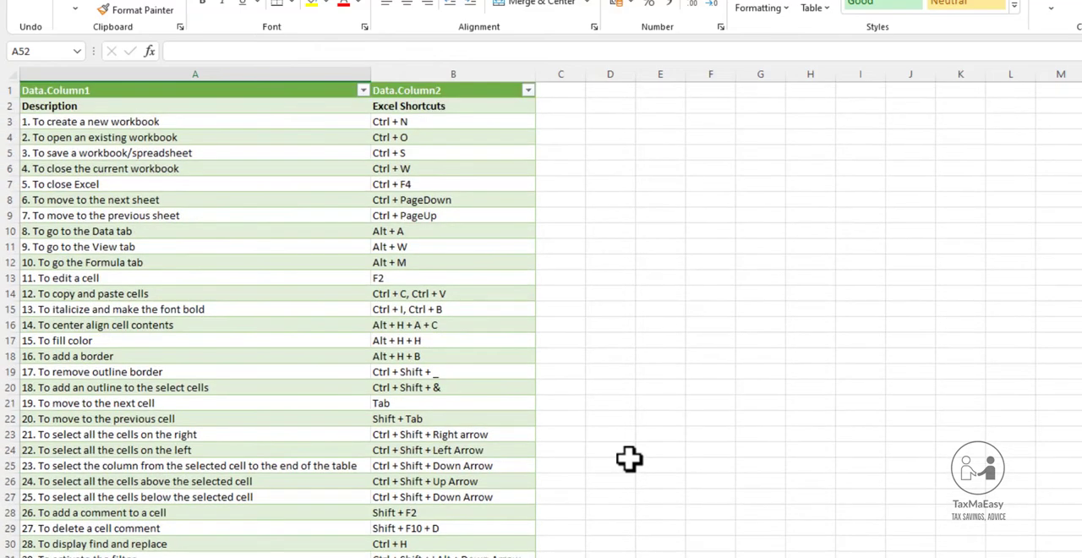
Review the cleaned shortcut list from its first rows to the end for remaining heading or blank rows.
click(505, 318)
click(113, 213)
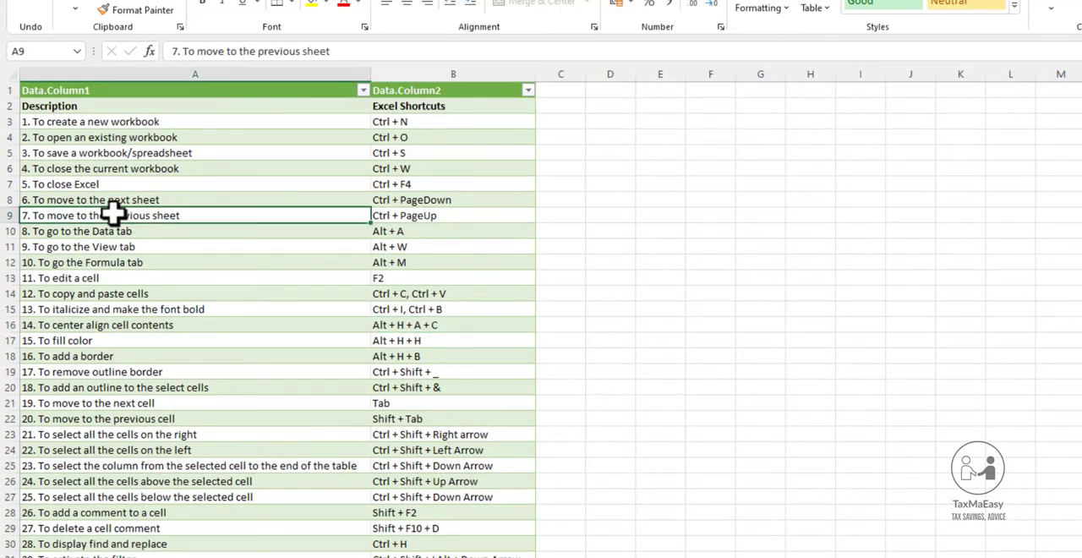
click(65, 355)
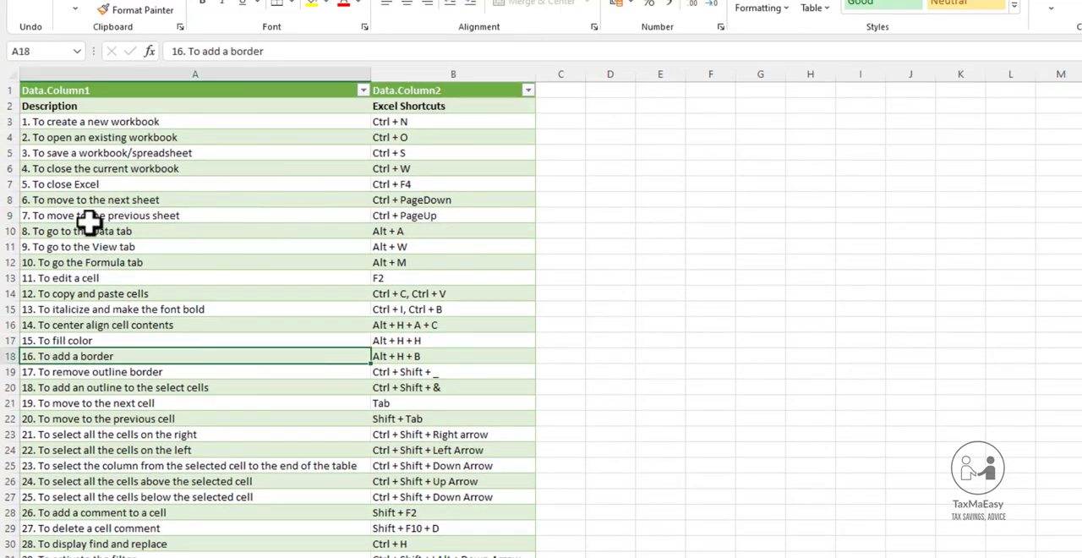
drag(80, 139, 456, 556)
scroll(558, 481, down, 6)
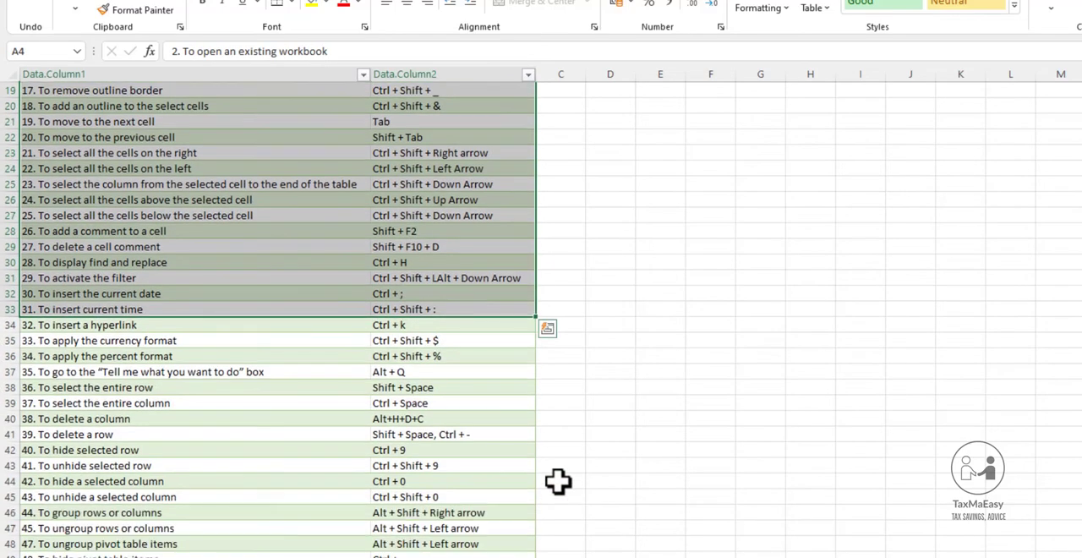
scroll(558, 481, down, 2)
drag(203, 328, 367, 421)
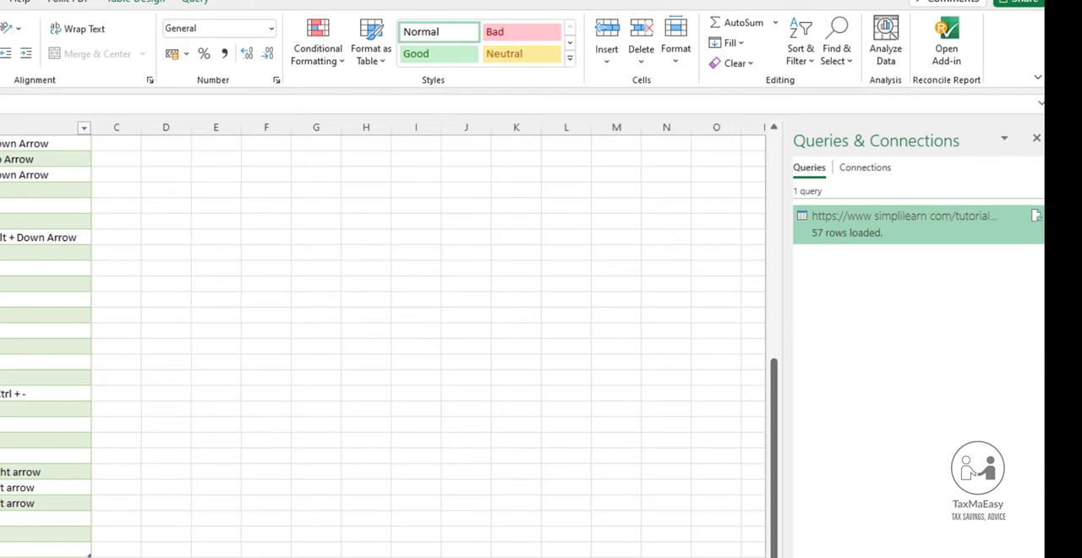
scroll(363, 364, up, 7)
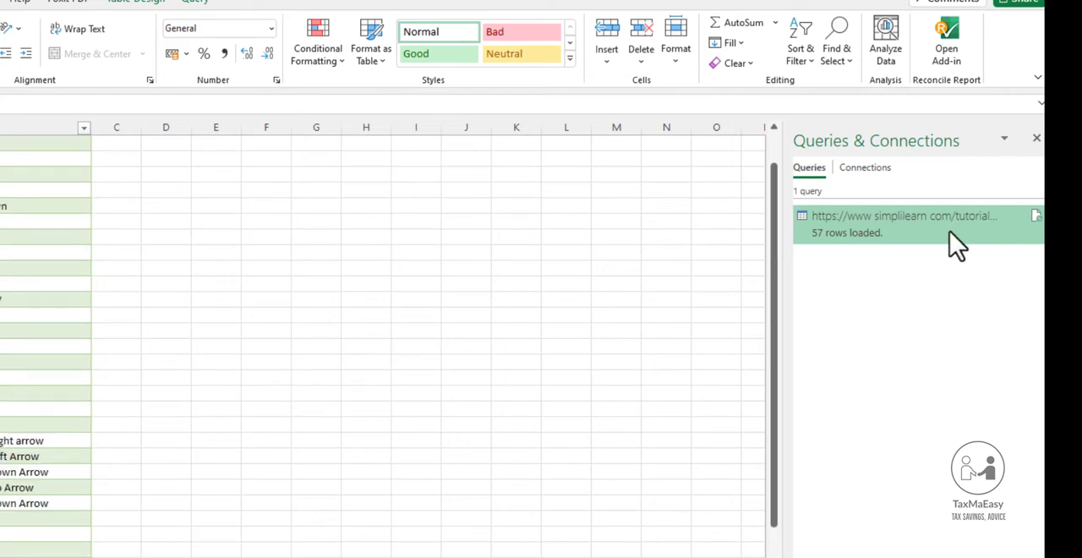
Reopen the Simplilearn web query in the Power Query Editor and look through its two data columns.
double_click(857, 239)
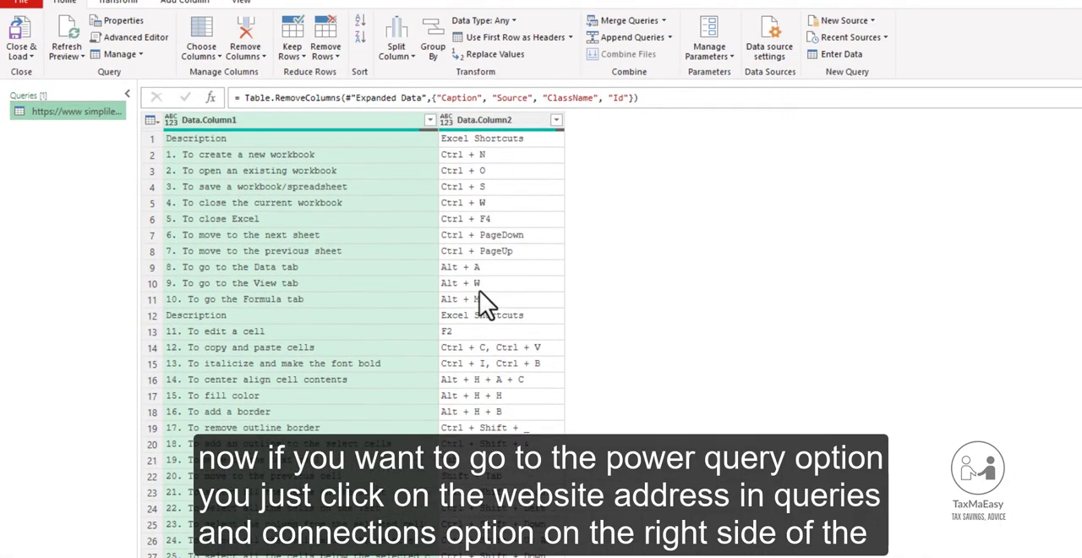
scroll(487, 392, down, 7)
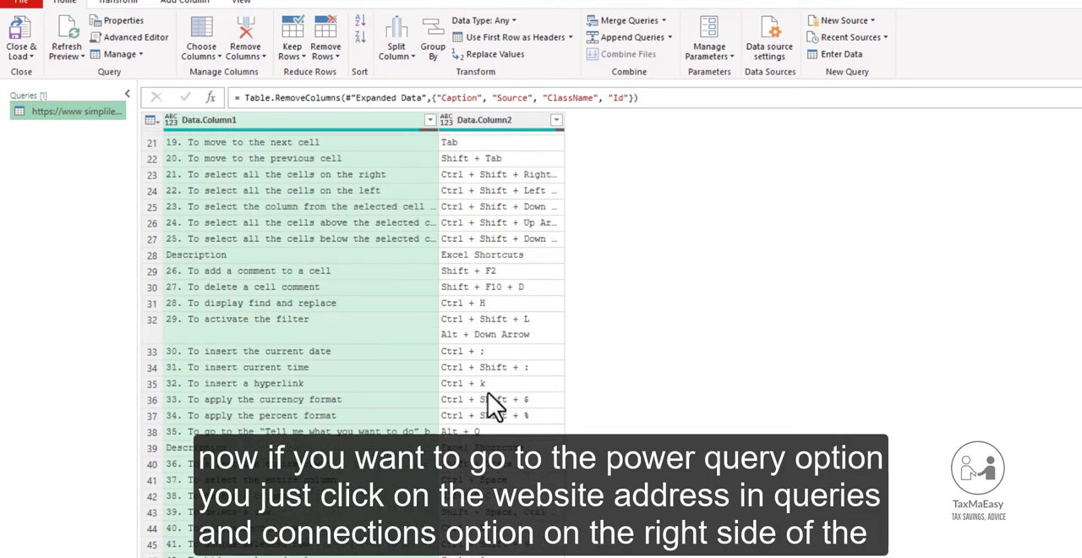
scroll(488, 509, up, 7)
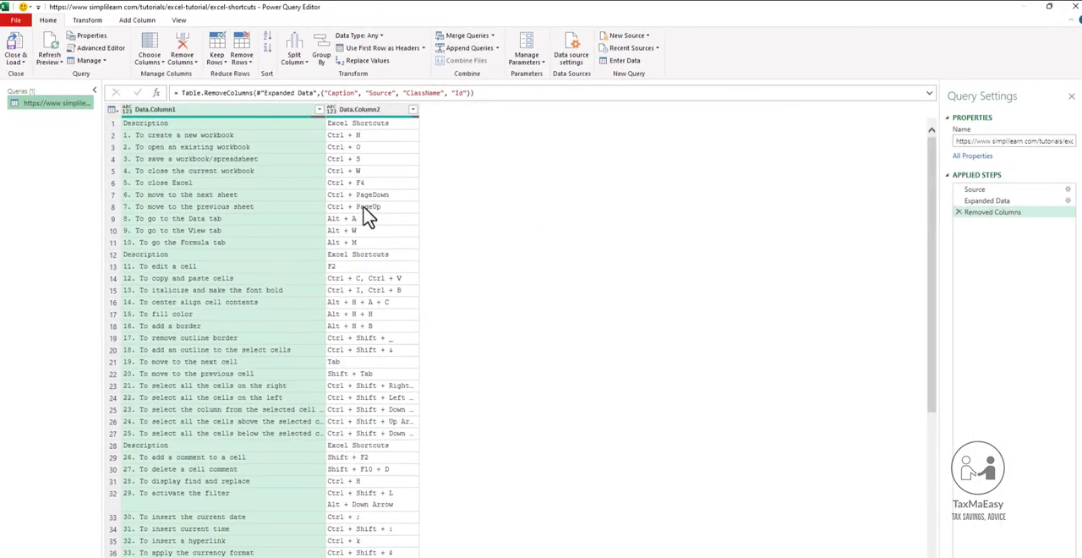
Close the Power Query Editor with Close & Load and return to the worksheet.
click(21, 61)
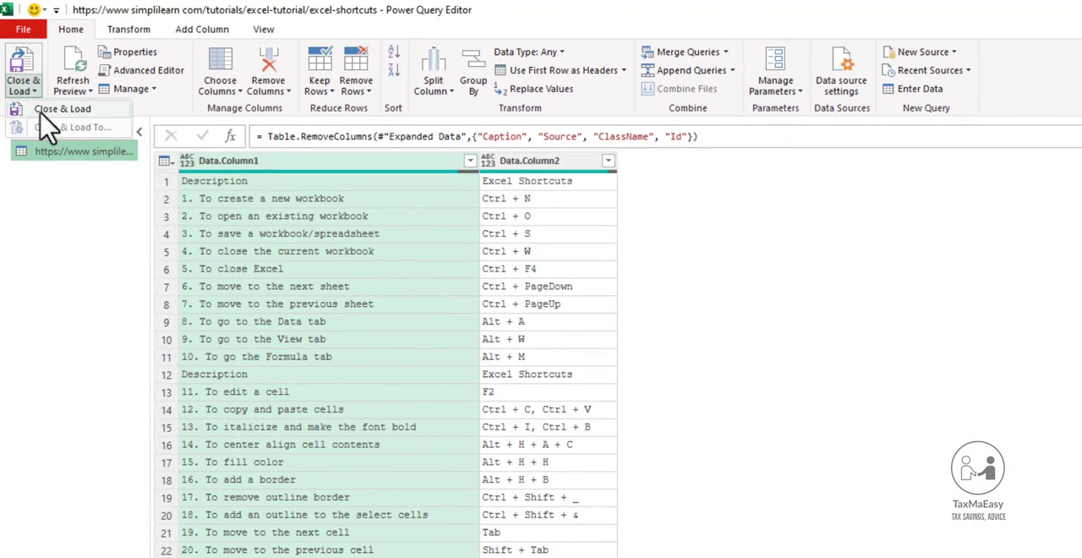
click(44, 111)
click(682, 412)
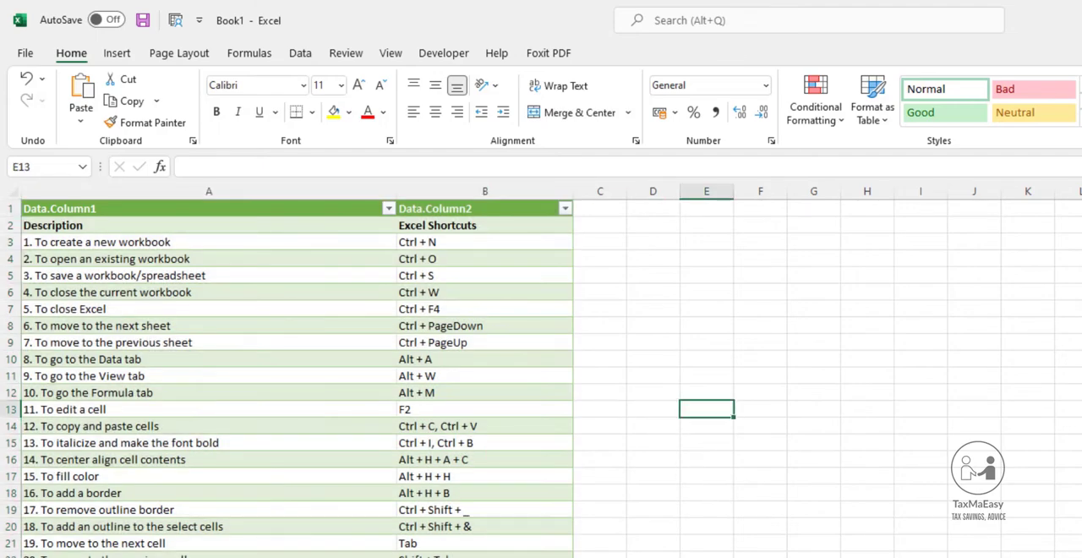
Examine the final table from row 13 down to the last shortcut.
drag(386, 407, 507, 554)
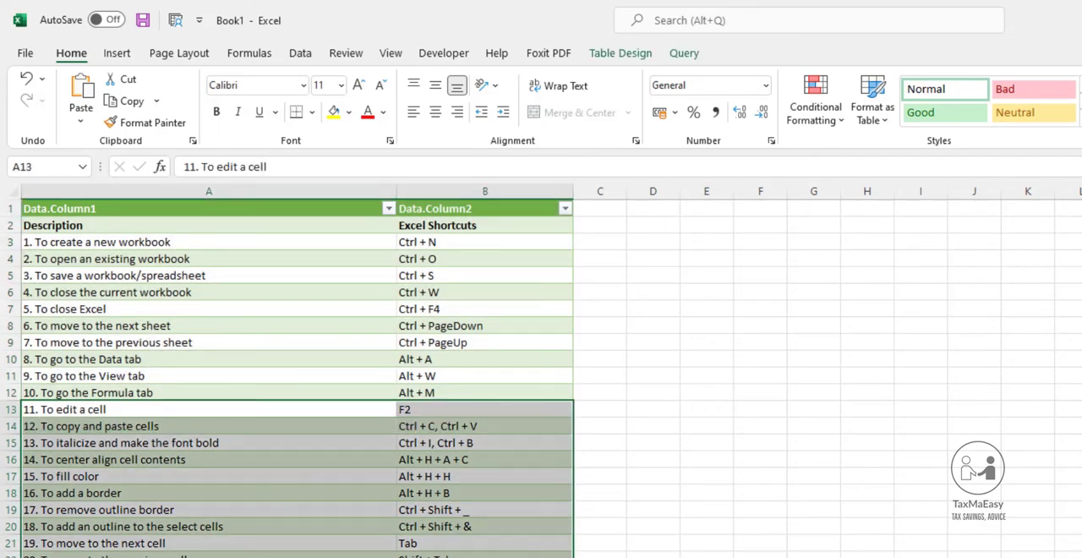
scroll(599, 492, down, 5)
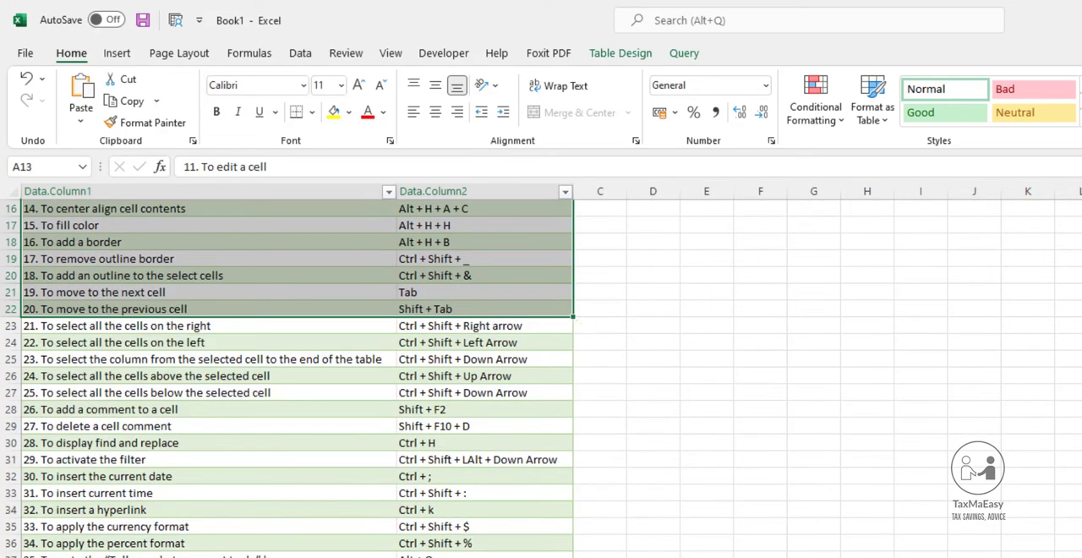
drag(392, 478, 473, 556)
scroll(474, 541, down, 5)
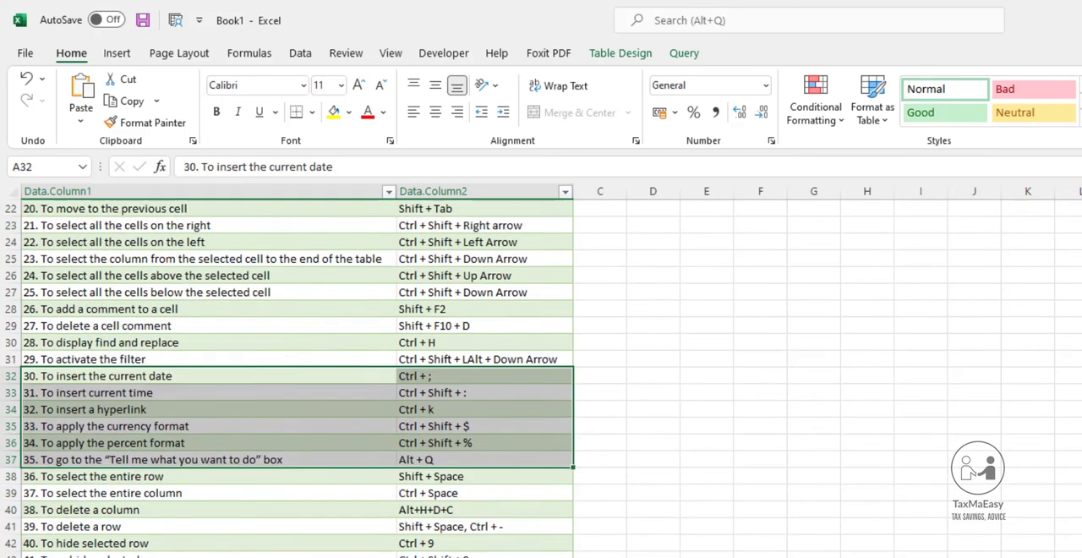
scroll(338, 380, down, 3)
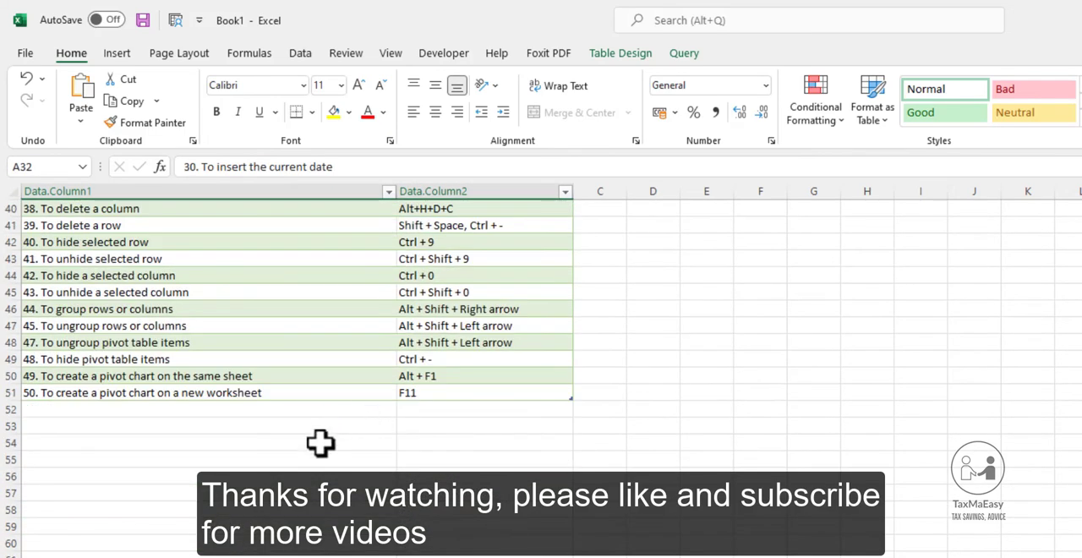
scroll(199, 480, up, 13)
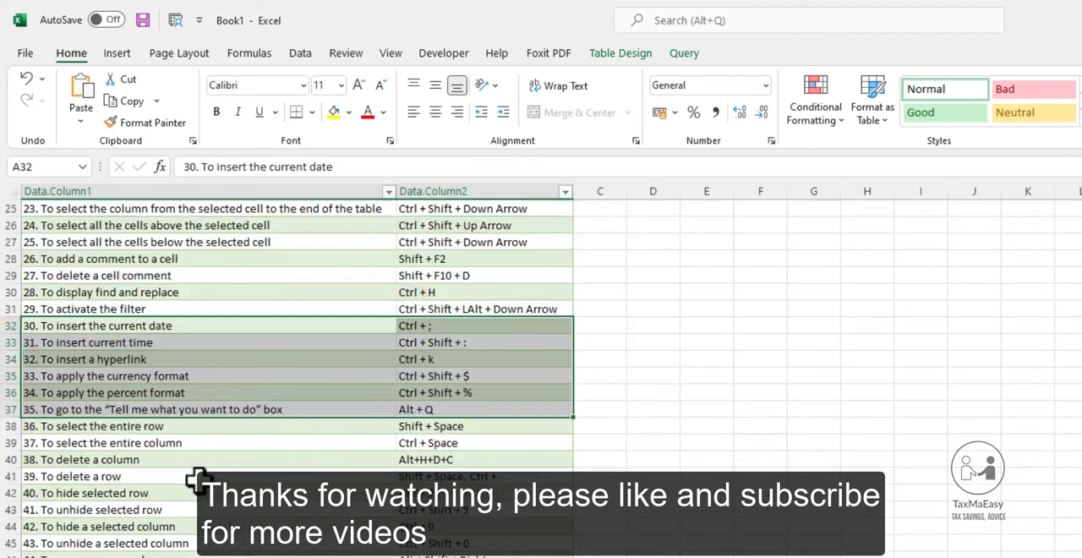